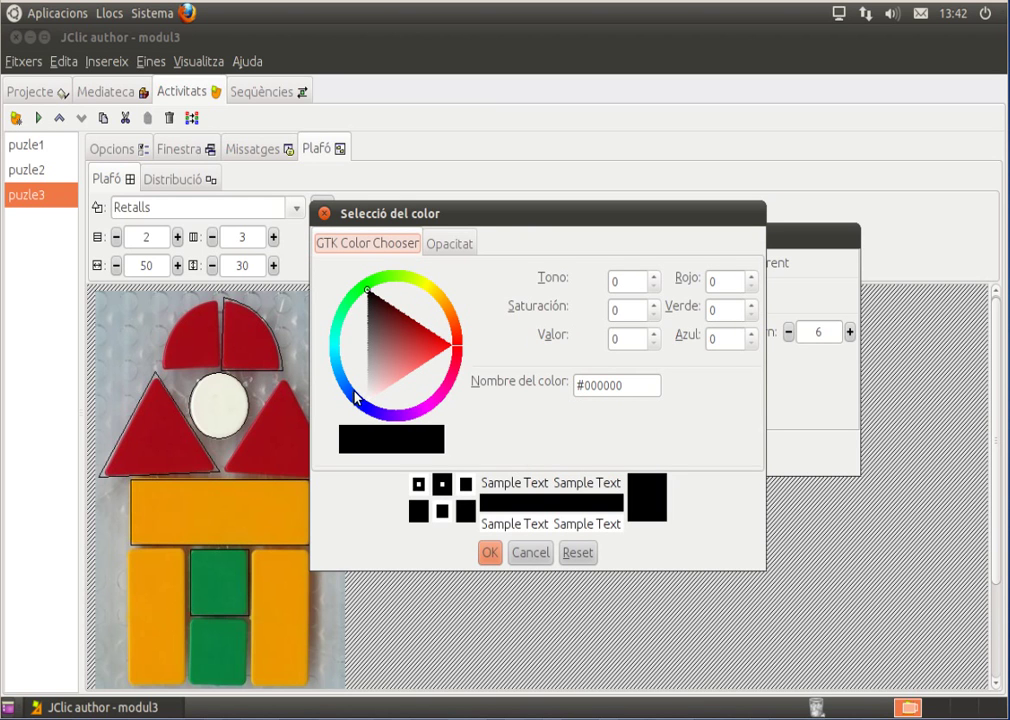
Set the puzzle panel's border colour to purple #d727fd and thicken the piece borders, then accept the style
{"action": "left_click", "coordinate": [417, 418]}
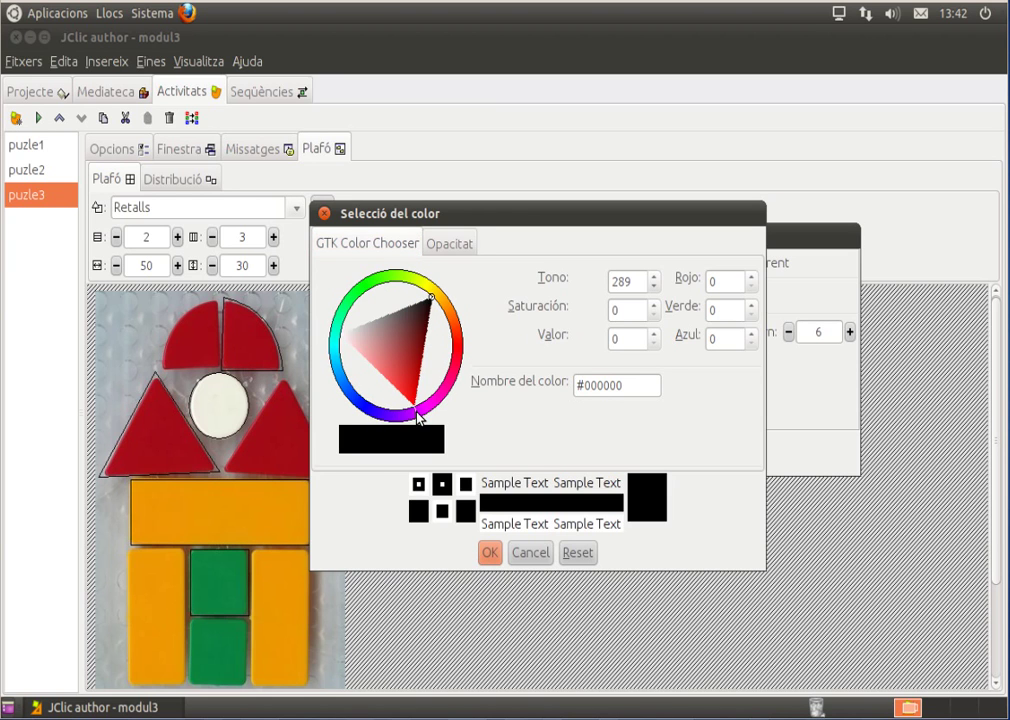
{"action": "left_click_drag", "start_coordinate": [408, 399], "coordinate": [405, 400]}
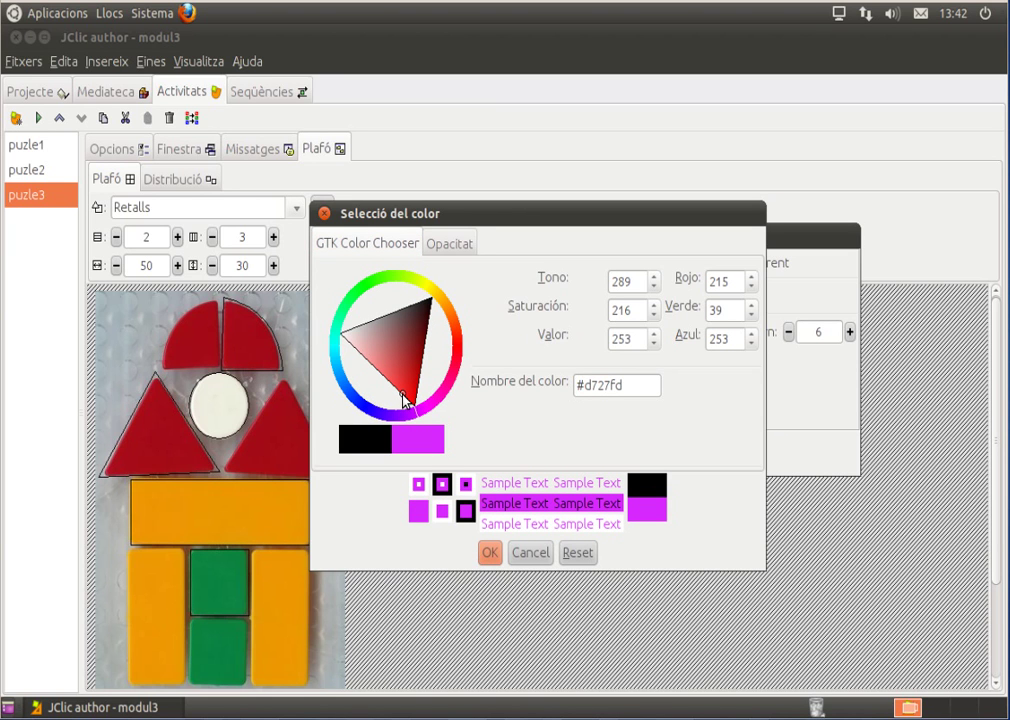
{"action": "left_click", "coordinate": [488, 556]}
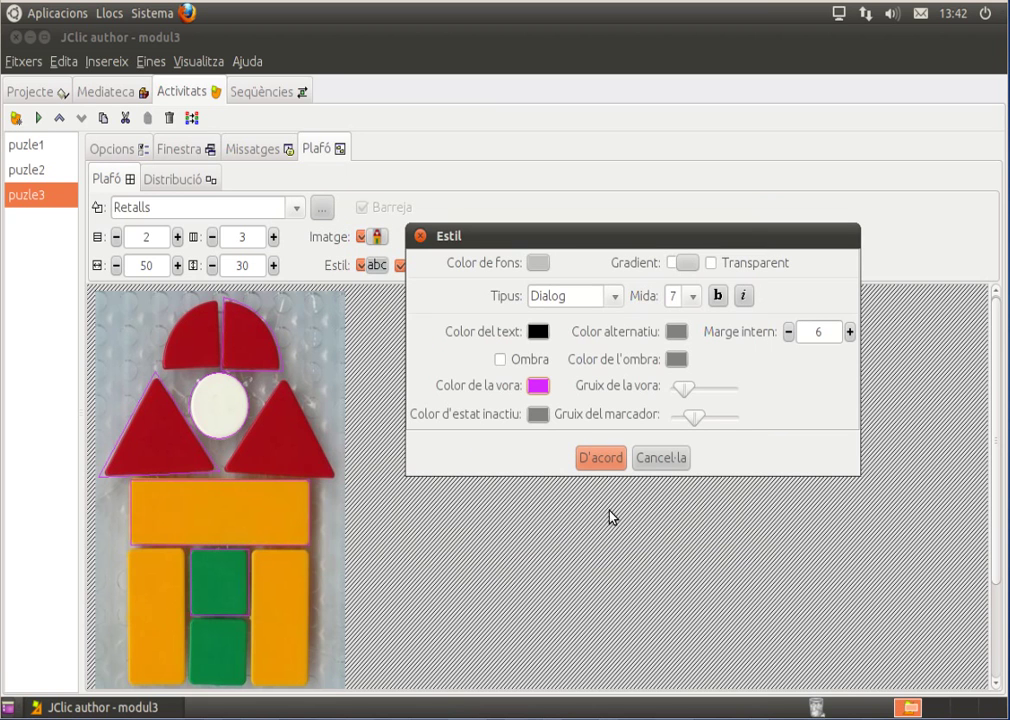
{"action": "left_click_drag", "start_coordinate": [683, 392], "coordinate": [716, 392]}
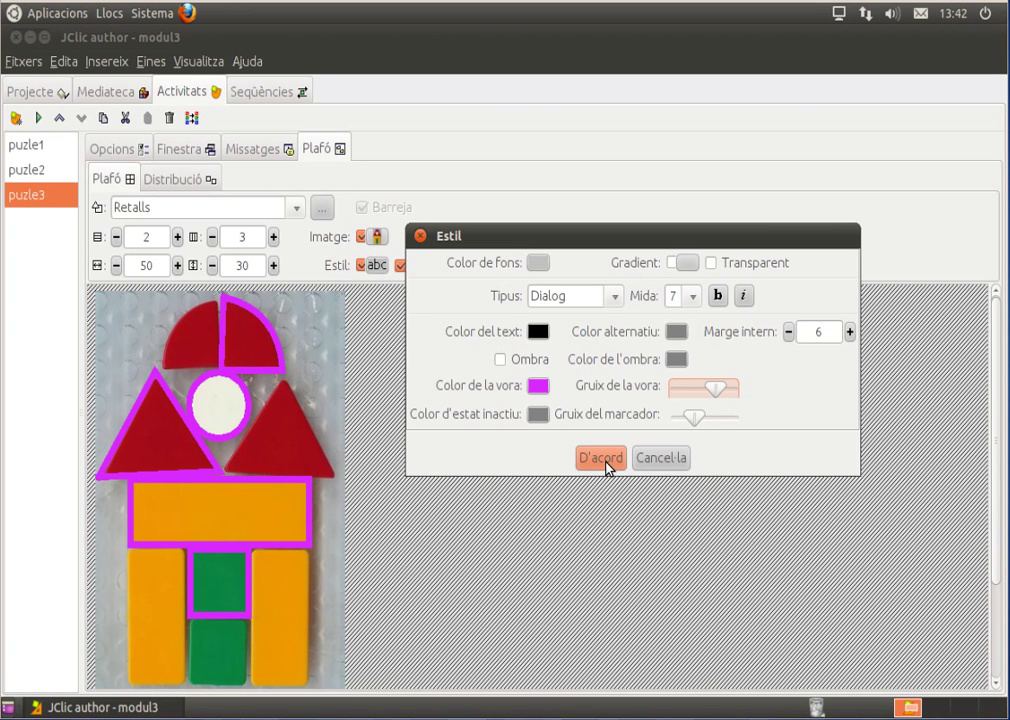
{"action": "left_click", "coordinate": [605, 462]}
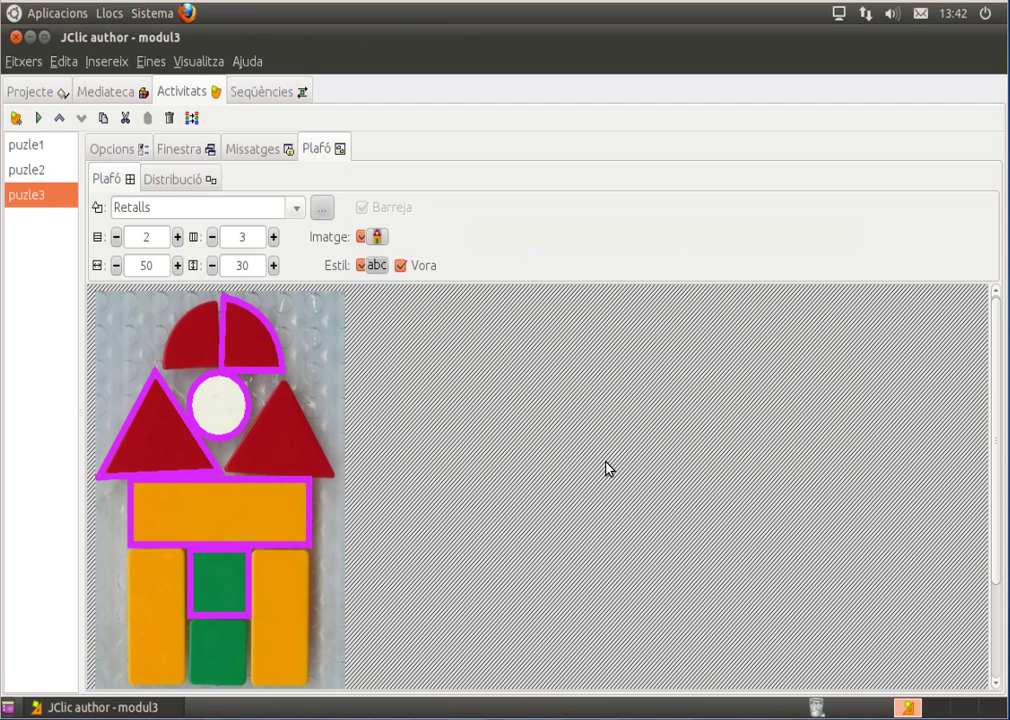
Enable the initial message for puzle3 and enter the text "Col·loca les diferents peces en el lloc adequat"
{"action": "left_click", "coordinate": [261, 150]}
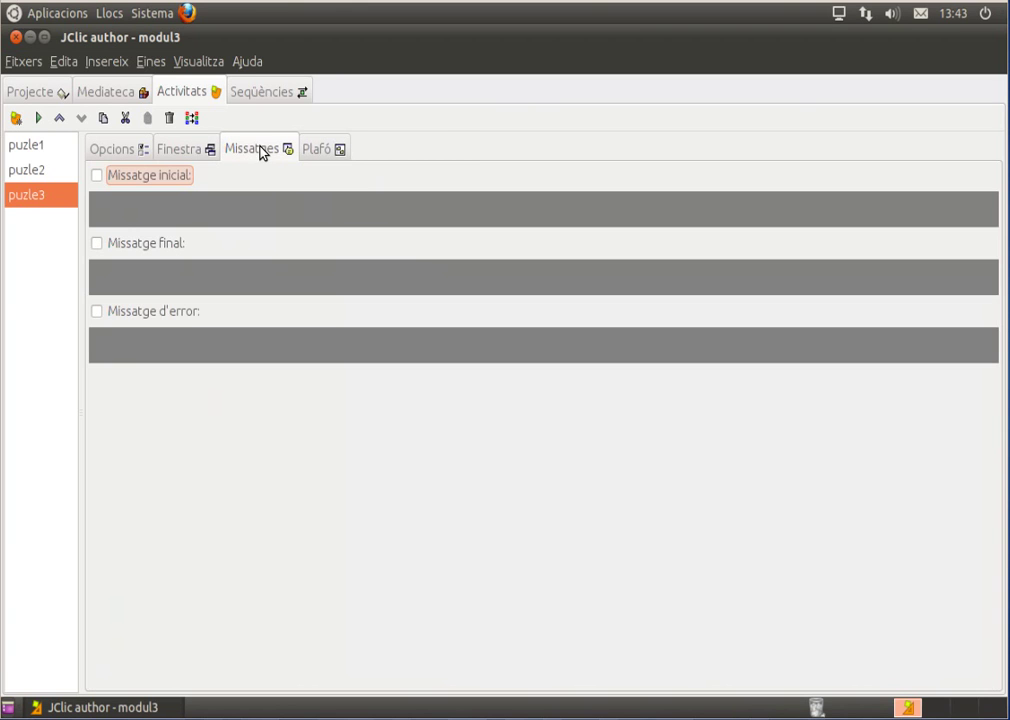
{"action": "left_click", "coordinate": [98, 176]}
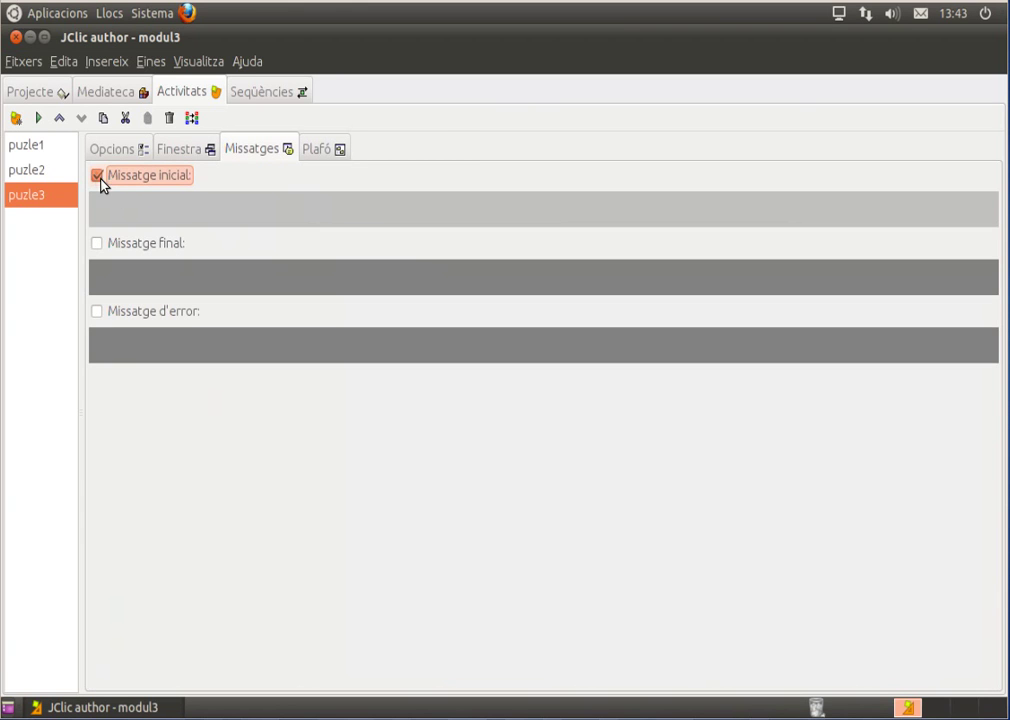
{"action": "left_click", "coordinate": [334, 214]}
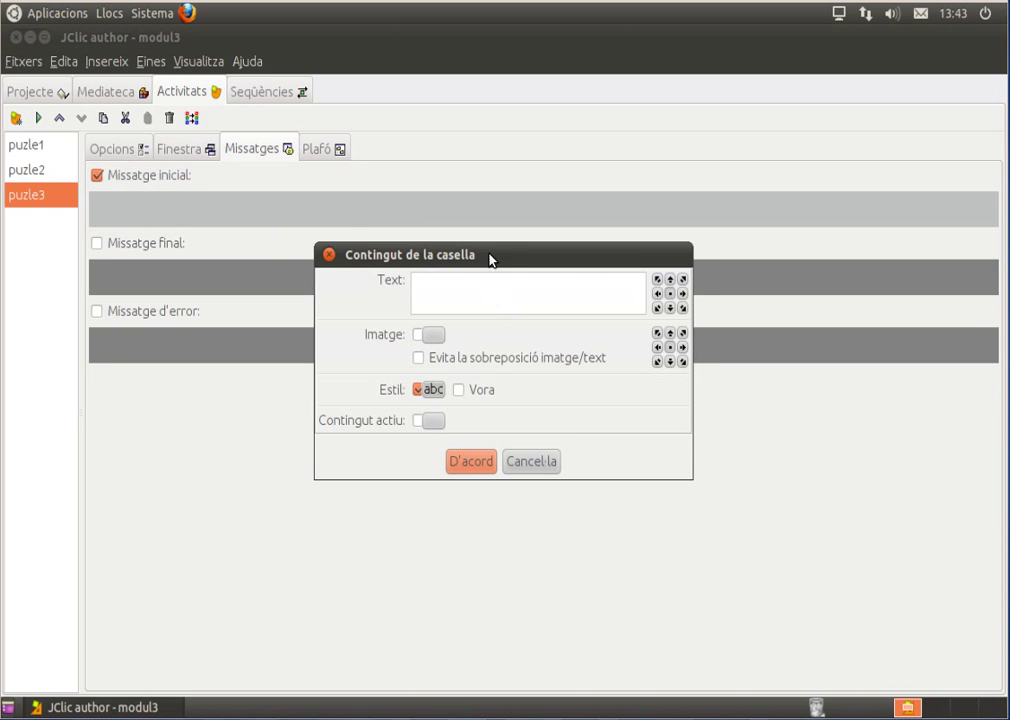
{"action": "left_click_drag", "start_coordinate": [487, 259], "coordinate": [478, 276]}
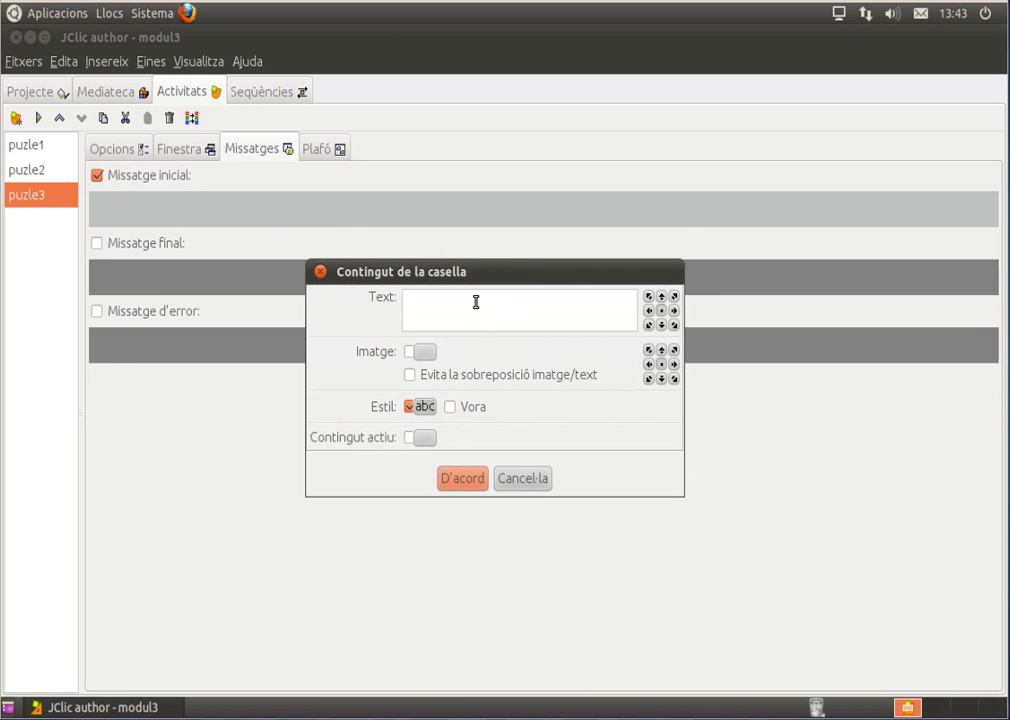
{"action": "type", "text": "Col·loca"}
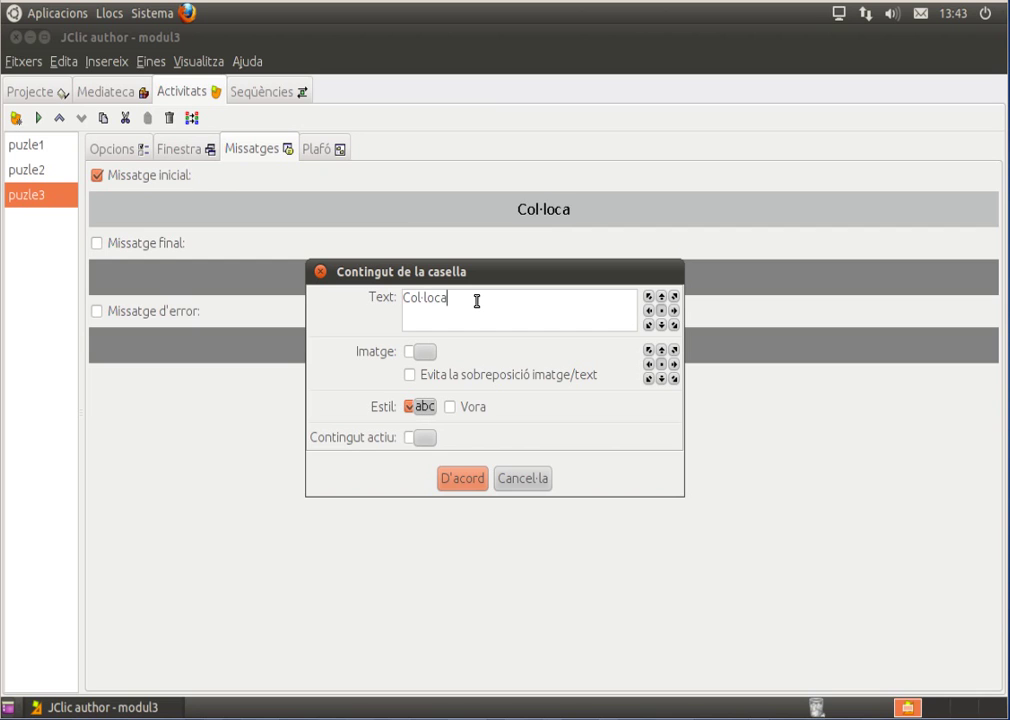
{"action": "type", "text": " les di"}
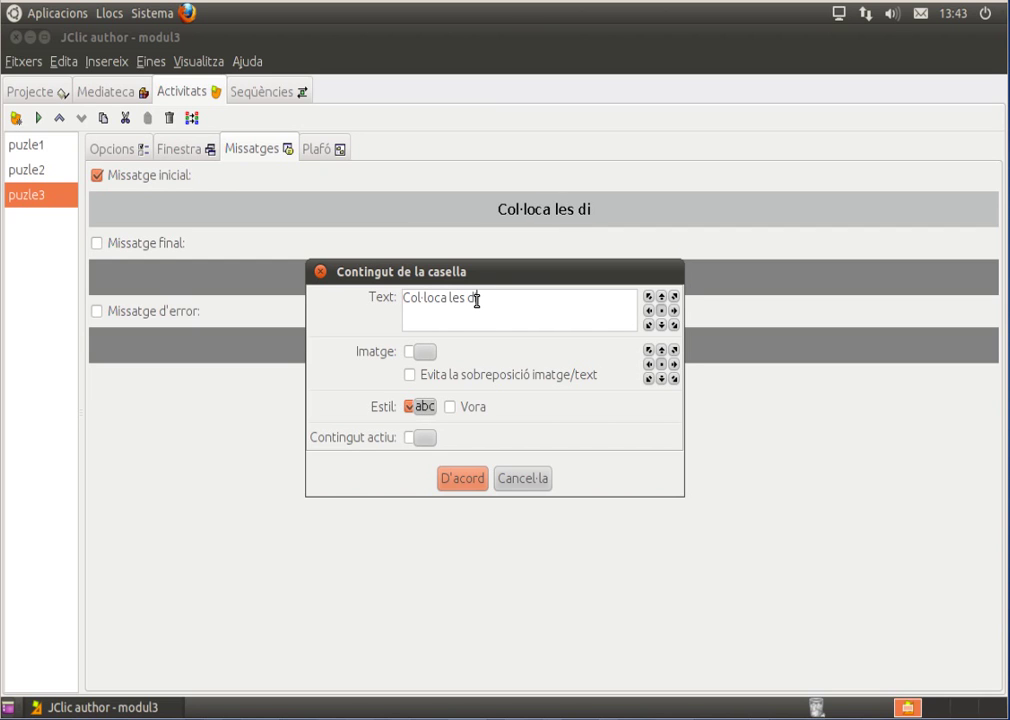
{"action": "type", "text": "ferents"}
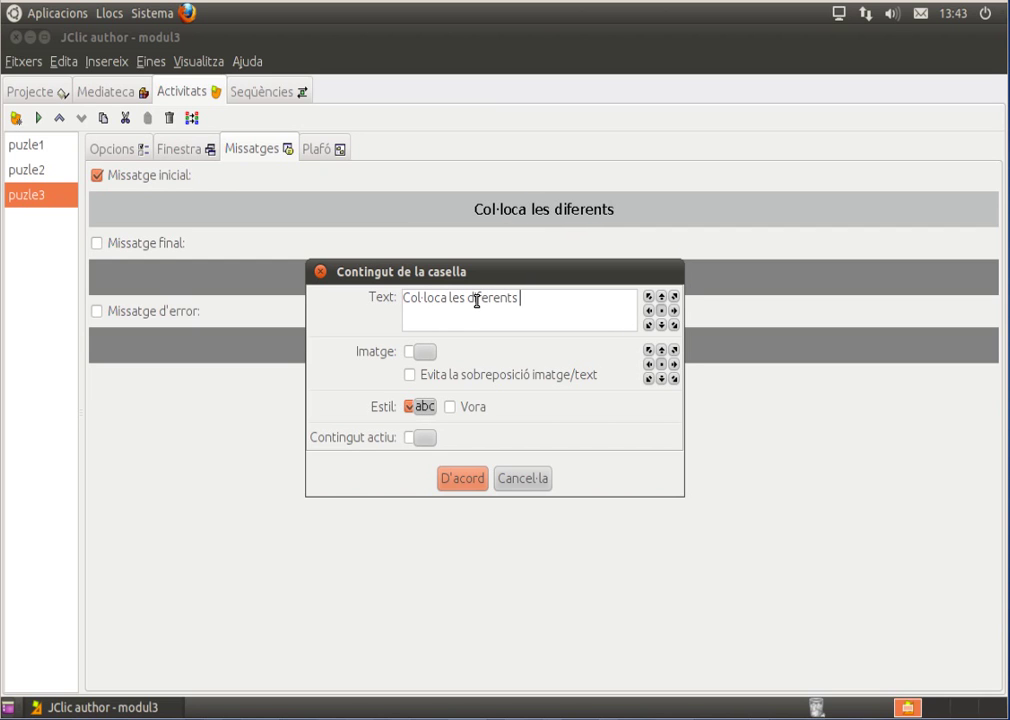
{"action": "type", "text": " peces en el lloc"}
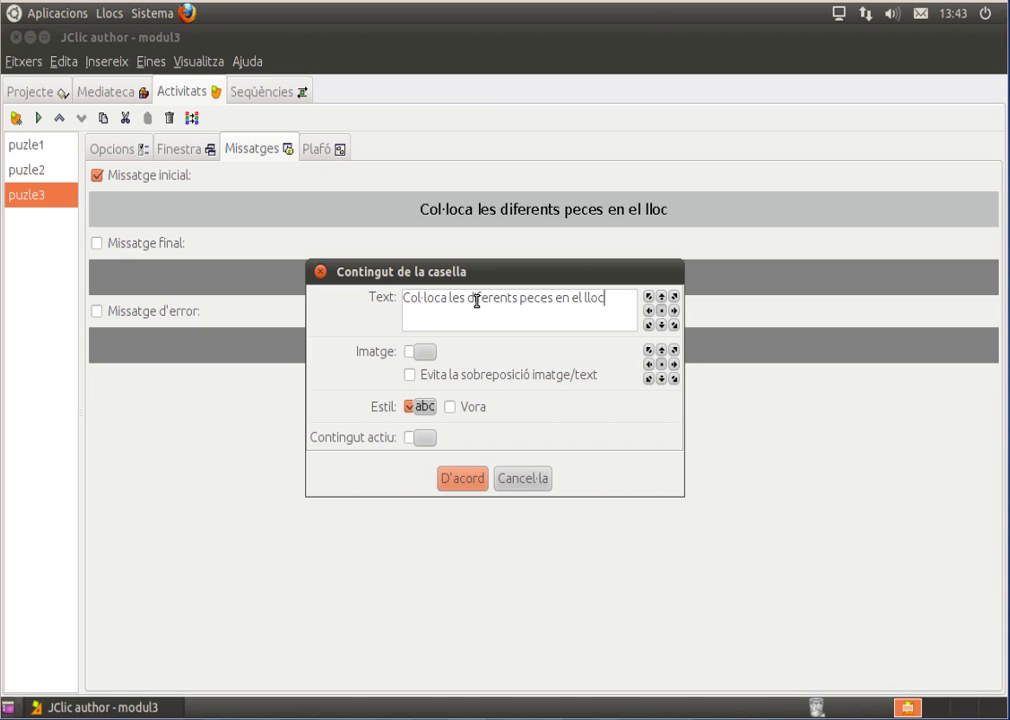
{"action": "type", "text": " adequ"}
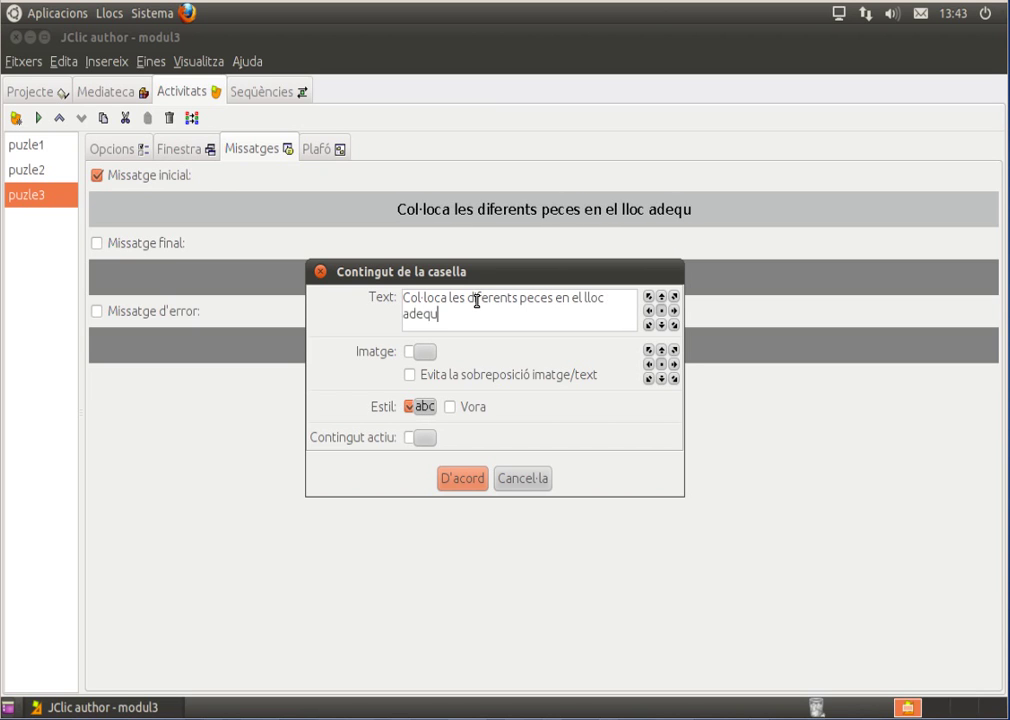
{"action": "type", "text": "at"}
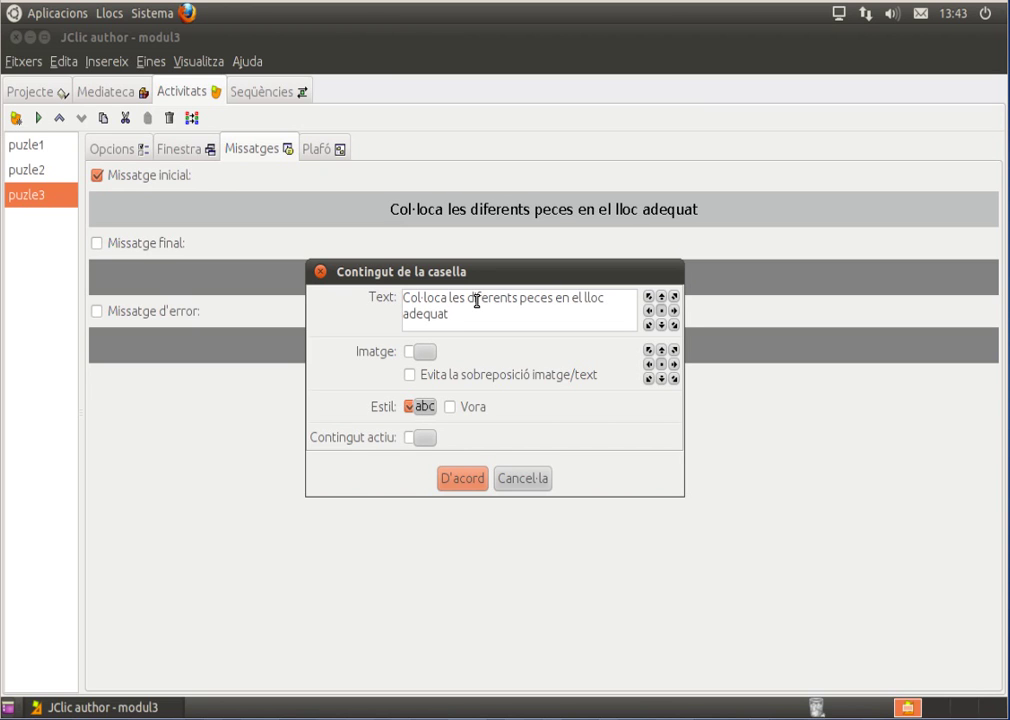
Give the initial message a green-to-orange gradient background with 1 cycle and orientation 277
{"action": "left_click", "coordinate": [424, 409]}
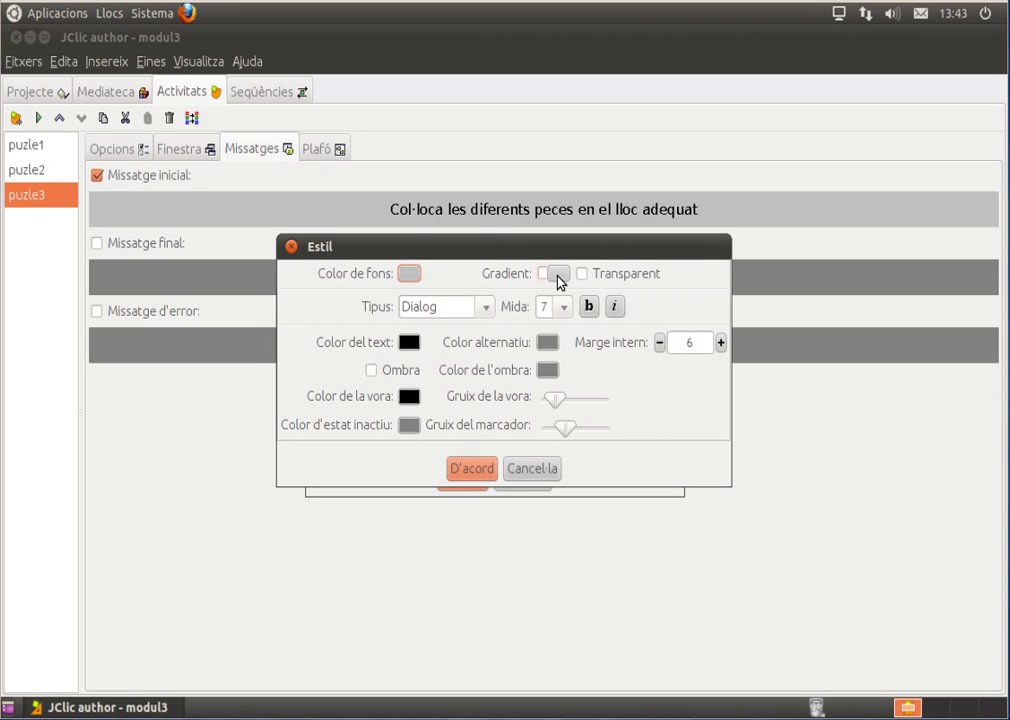
{"action": "left_click", "coordinate": [558, 279]}
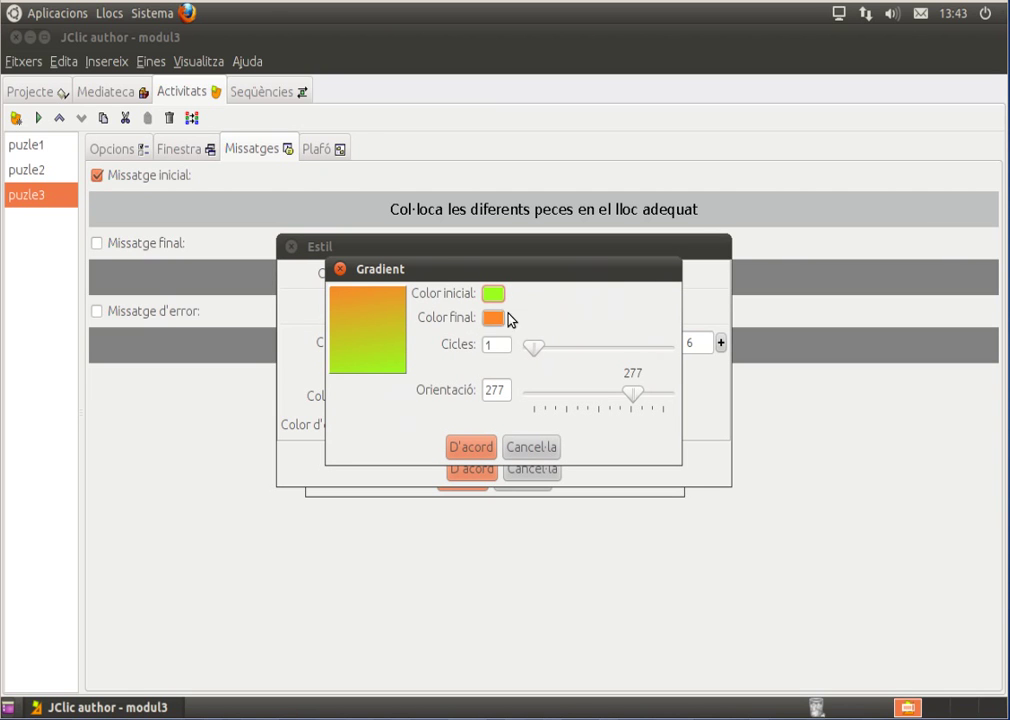
{"action": "left_click", "coordinate": [471, 448]}
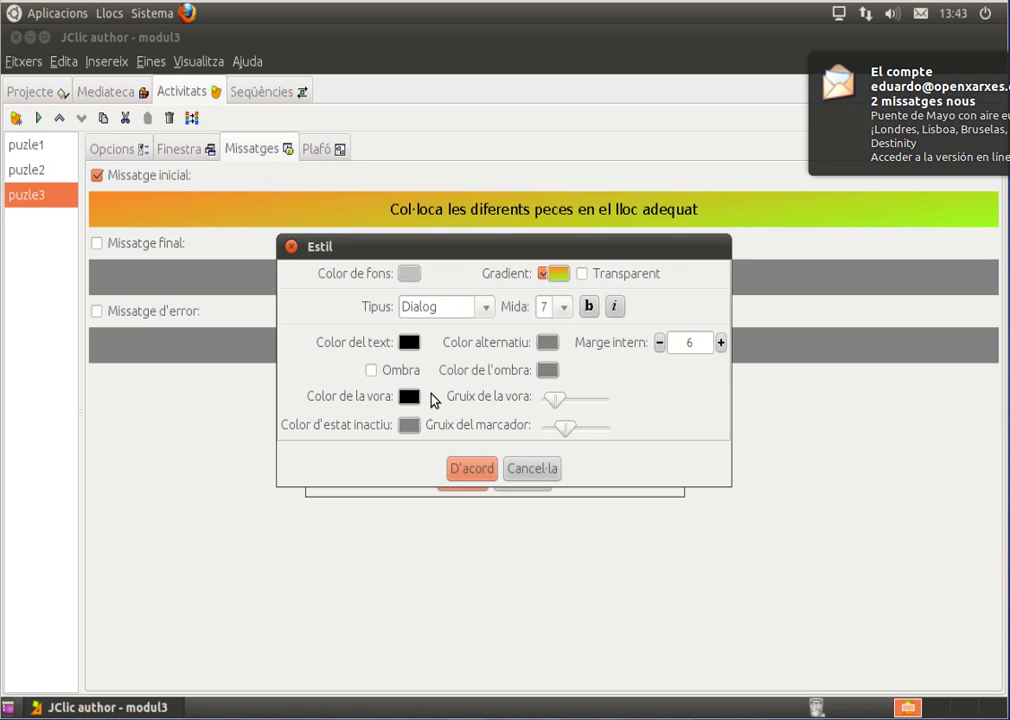
Set the initial message's font to Century Schoolbook L at size 72
{"action": "left_click", "coordinate": [485, 310]}
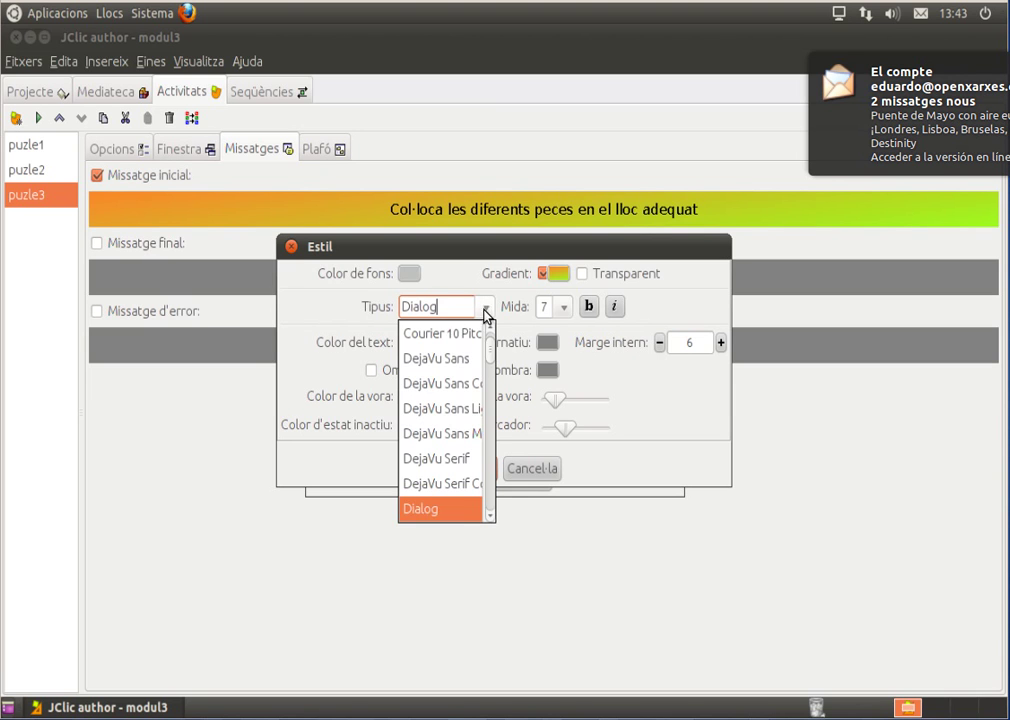
{"action": "scroll", "coordinate": [465, 360], "scroll_direction": "up", "scroll_amount": 1}
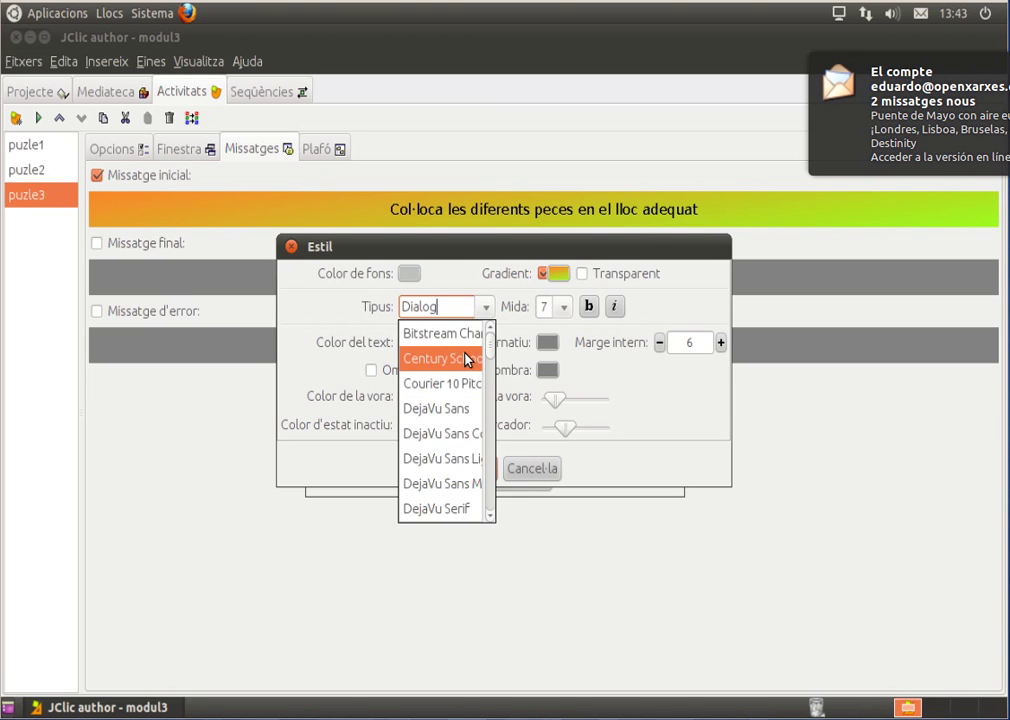
{"action": "left_click", "coordinate": [457, 364]}
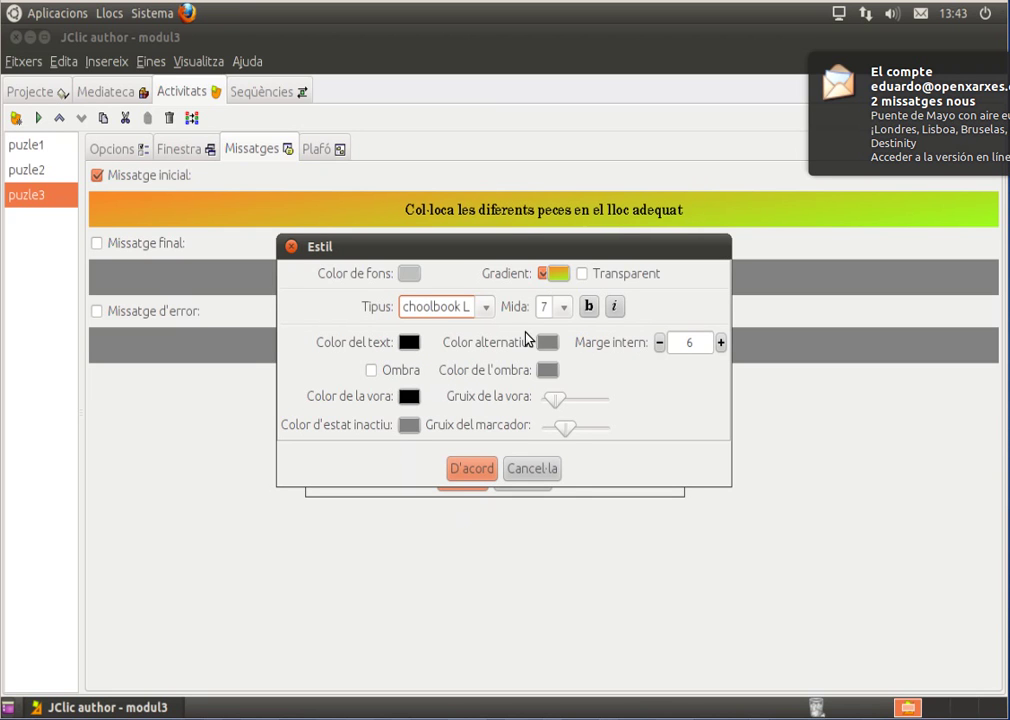
{"action": "left_click", "coordinate": [561, 309]}
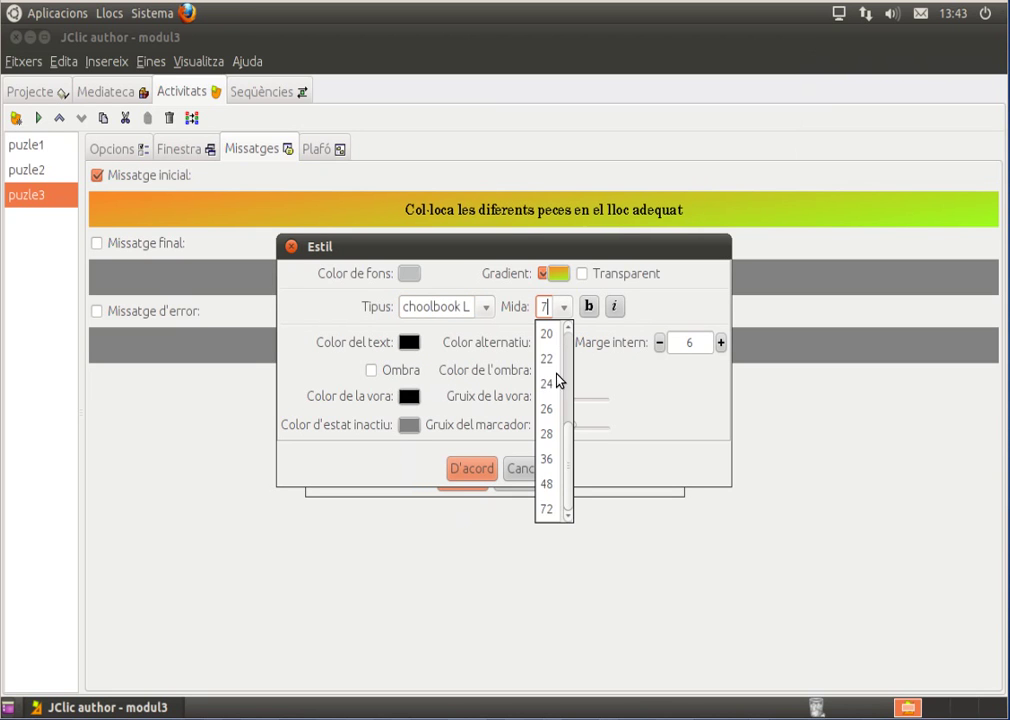
{"action": "left_click", "coordinate": [547, 510]}
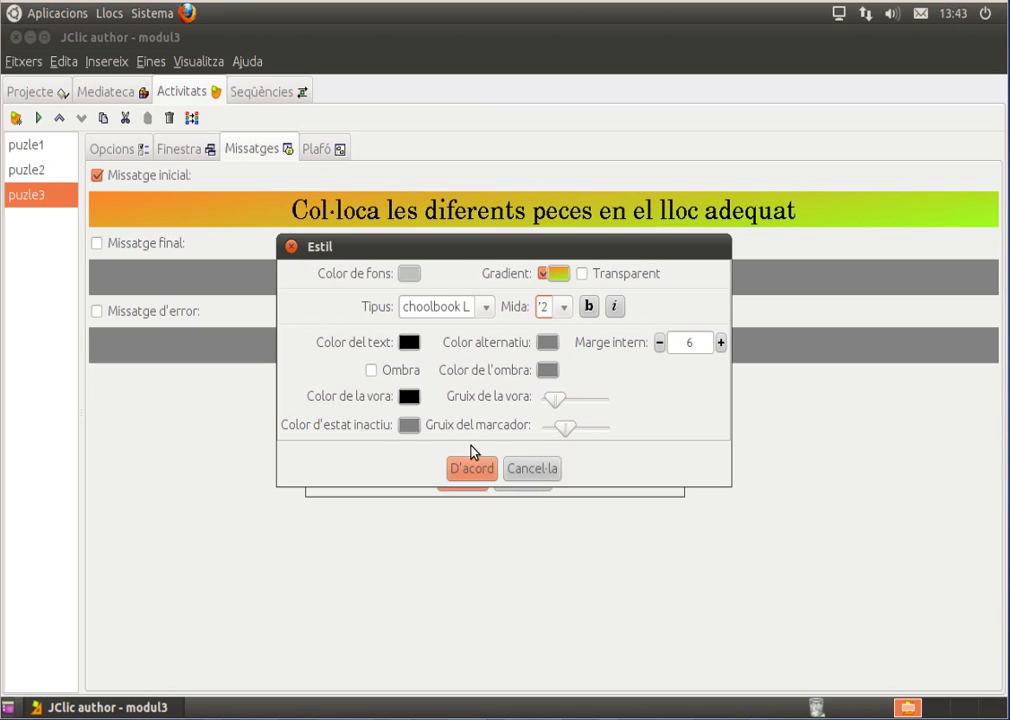
Set the initial message's text colour to red #f60505
{"action": "left_click", "coordinate": [409, 343]}
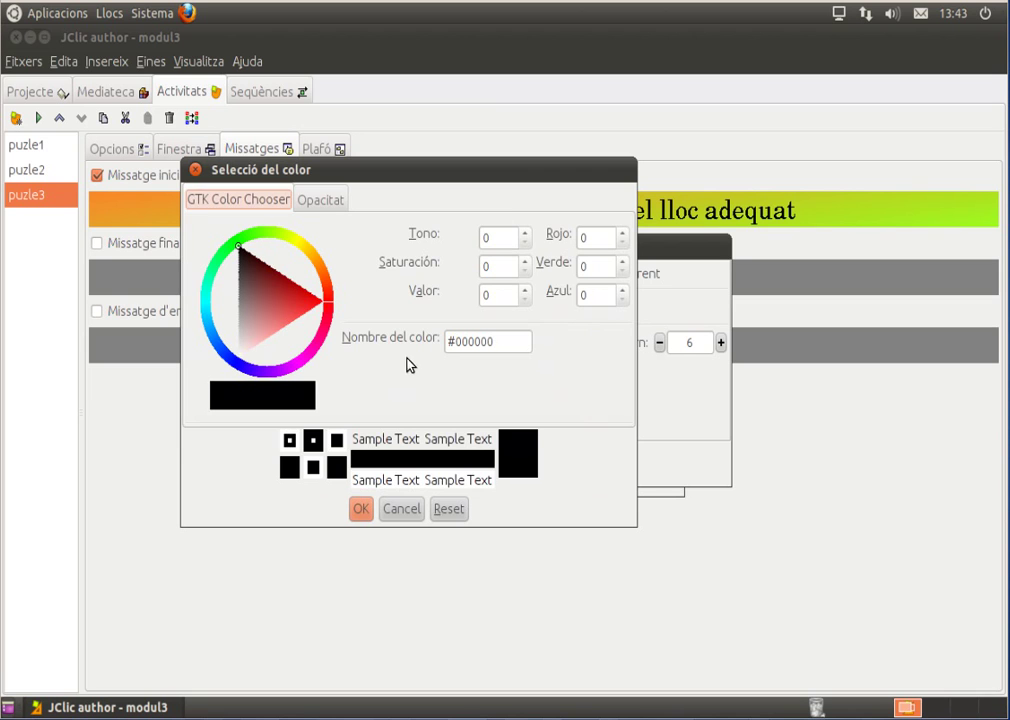
{"action": "left_click", "coordinate": [320, 306]}
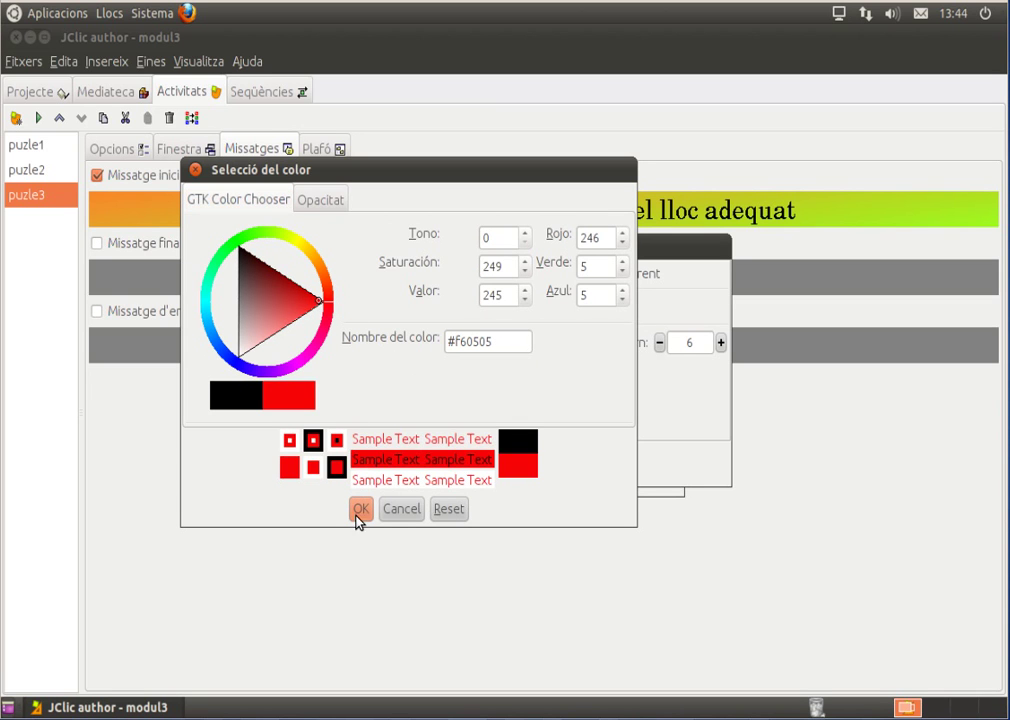
{"action": "left_click", "coordinate": [361, 509]}
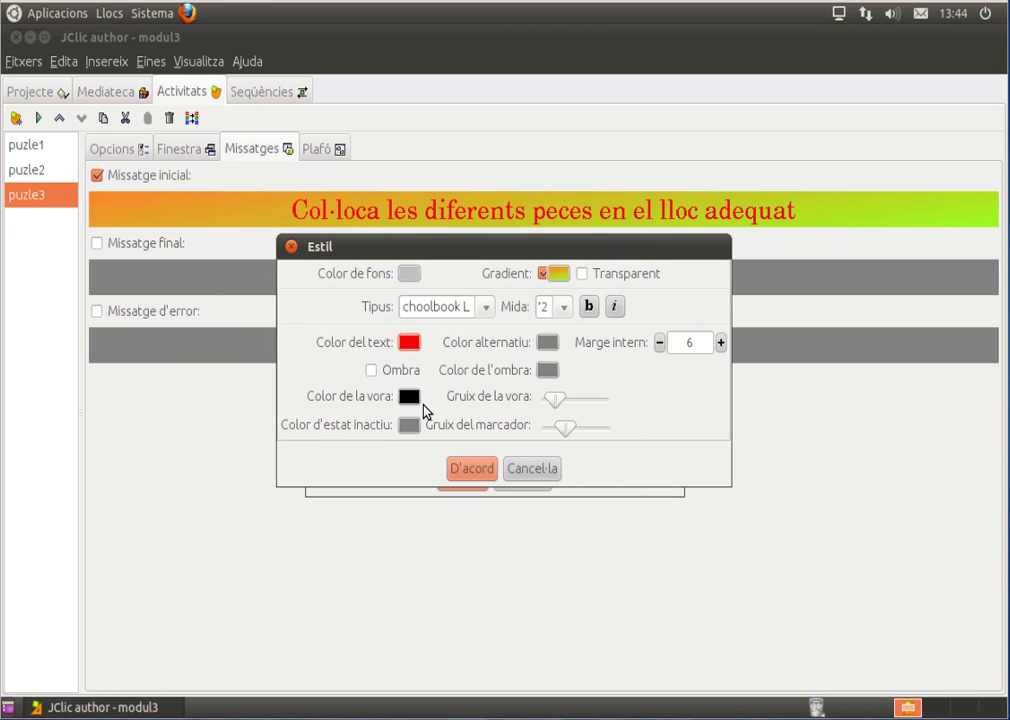
Add a pink #fe91d3 shadow to the initial message's text and accept the style and cell content
{"action": "left_click", "coordinate": [371, 371]}
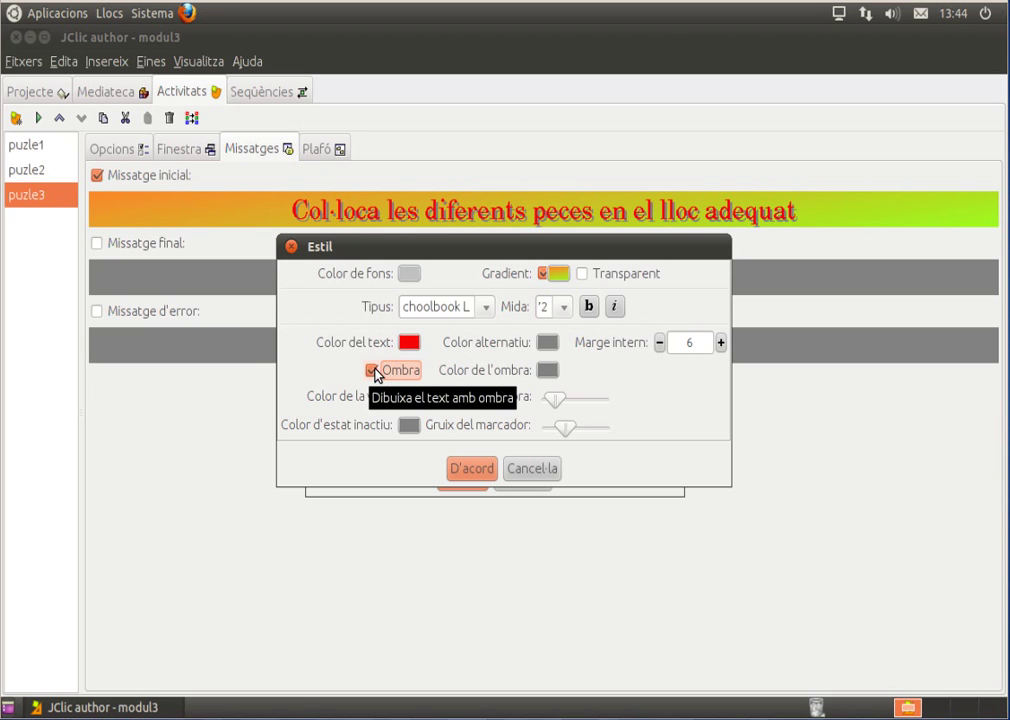
{"action": "left_click", "coordinate": [547, 371]}
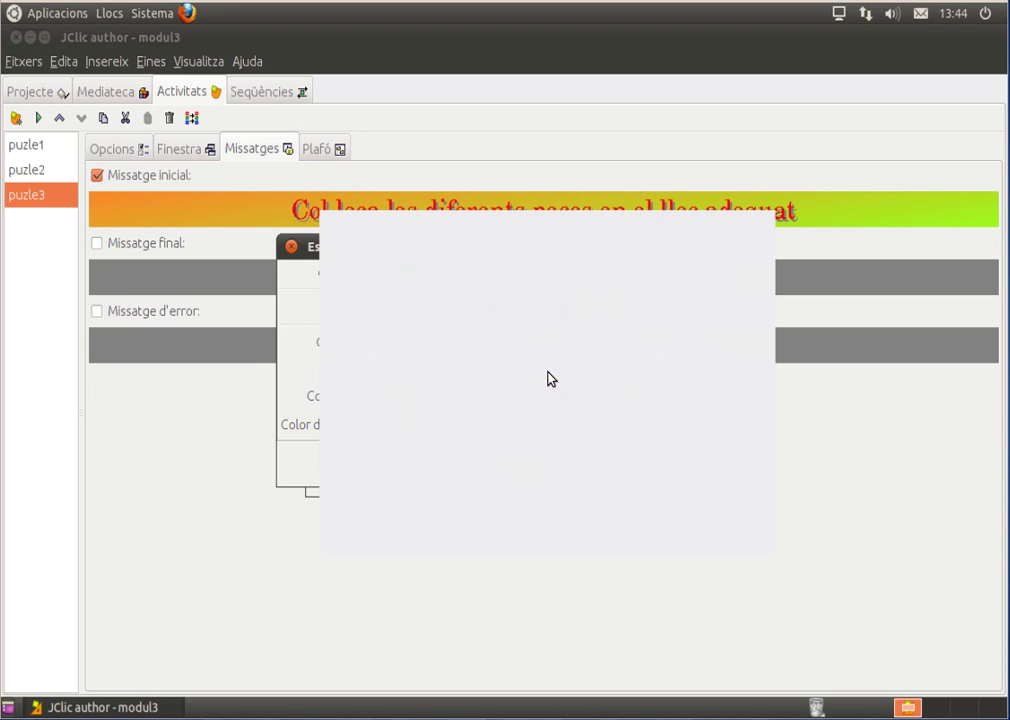
{"action": "left_click", "coordinate": [455, 375]}
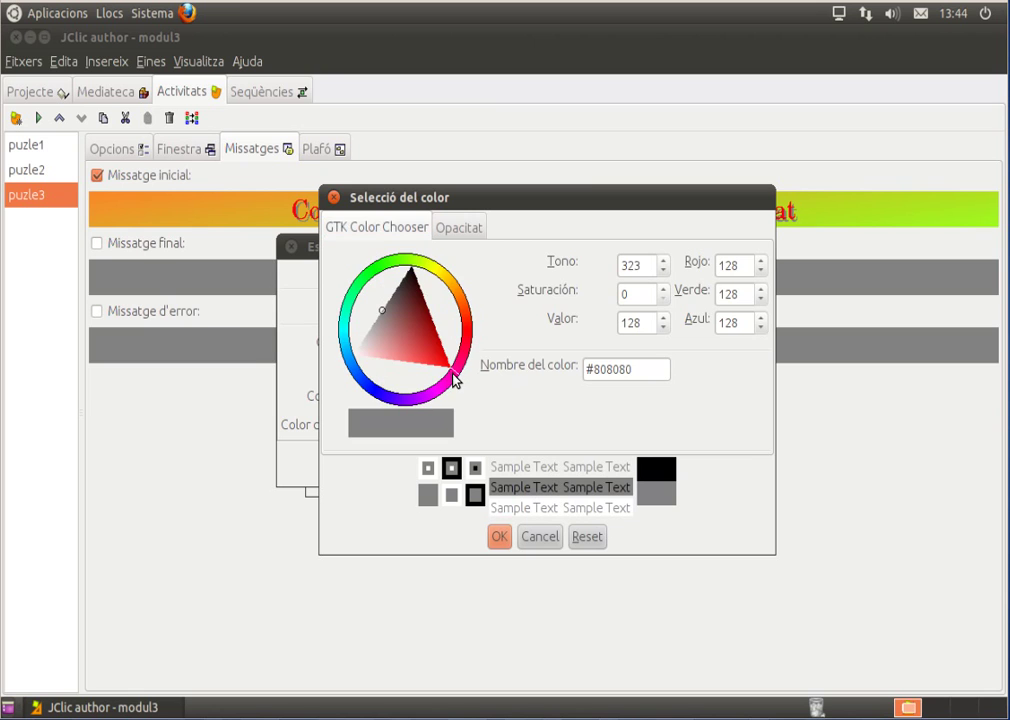
{"action": "left_click_drag", "start_coordinate": [413, 366], "coordinate": [396, 367]}
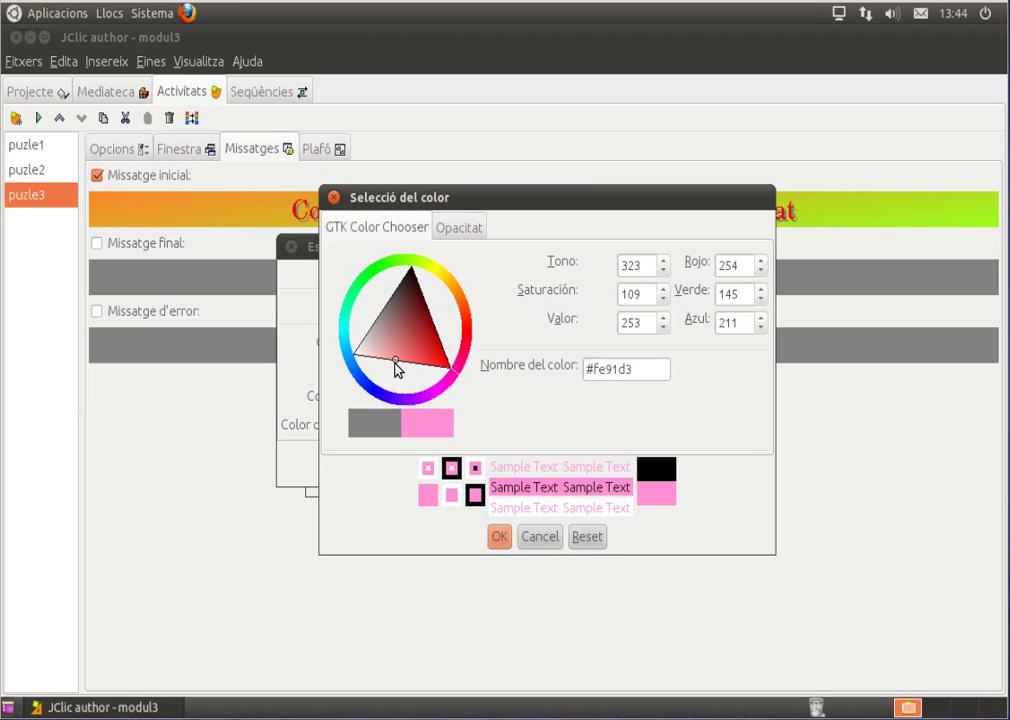
{"action": "left_click", "coordinate": [499, 537]}
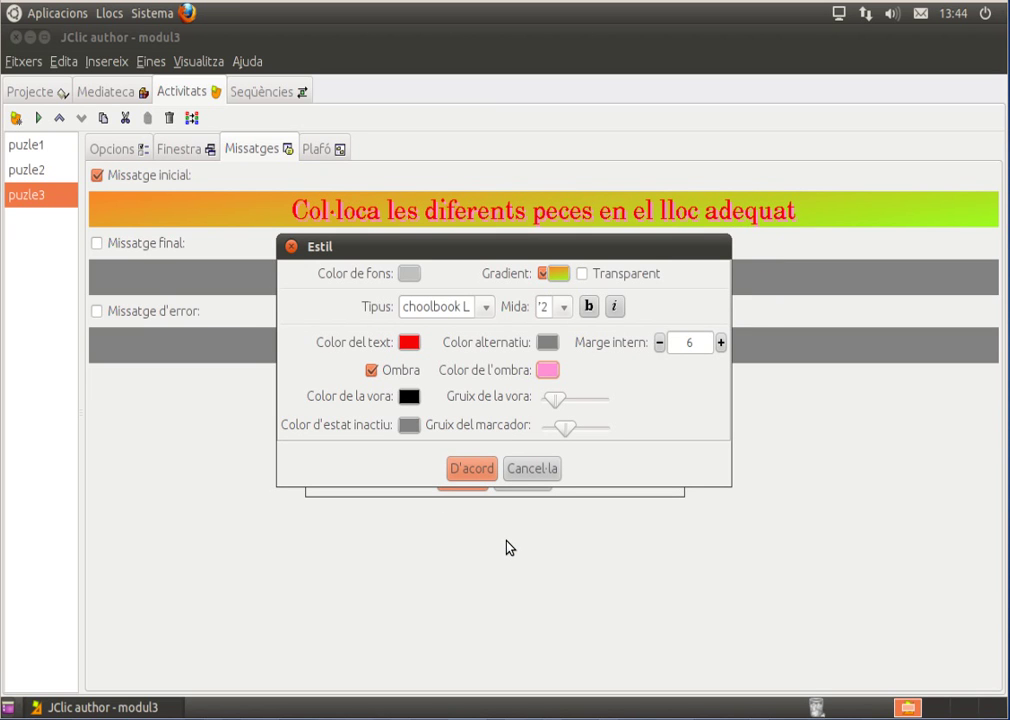
{"action": "left_click", "coordinate": [472, 469]}
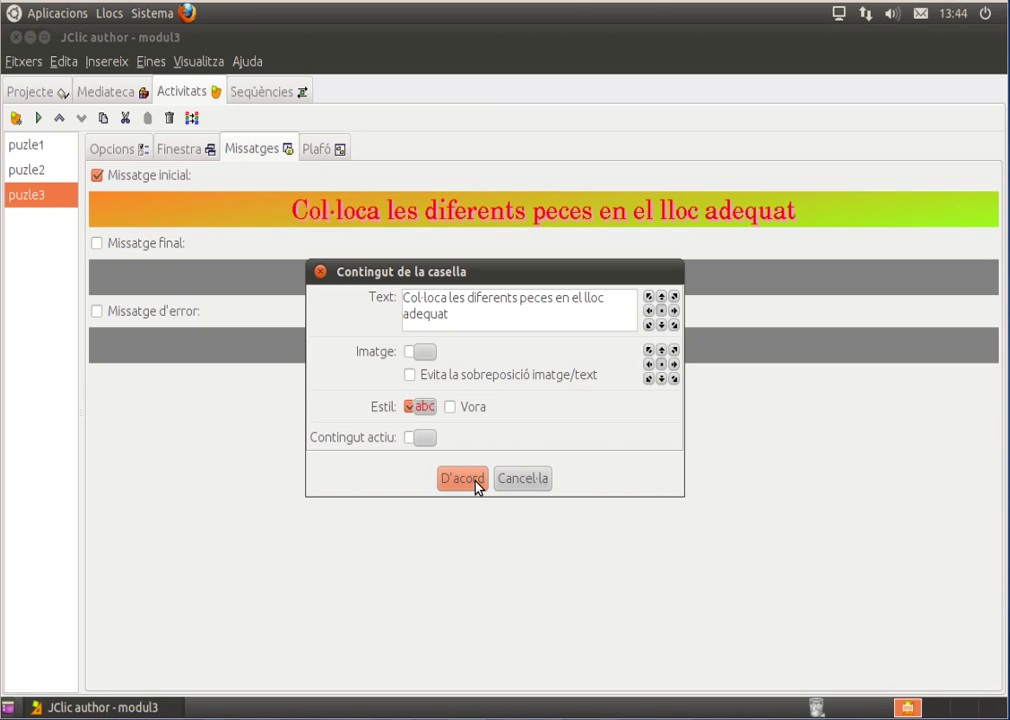
{"action": "left_click", "coordinate": [476, 481]}
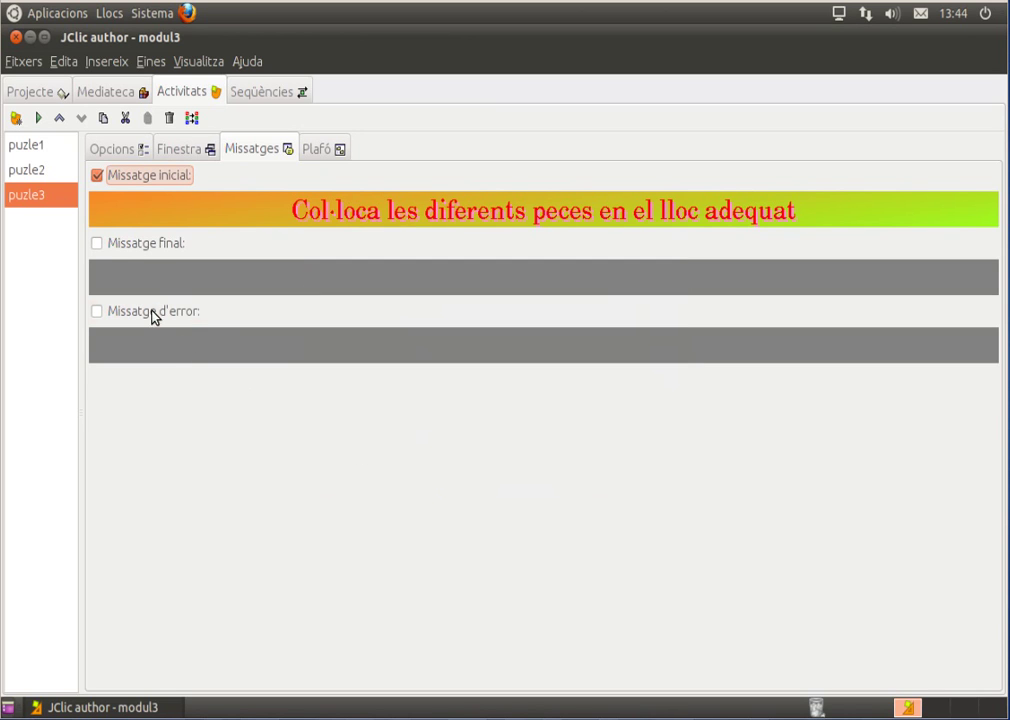
Enable the final message of puzle3 and enter the text "Molt bé !" in its cell content
{"action": "left_click", "coordinate": [97, 245]}
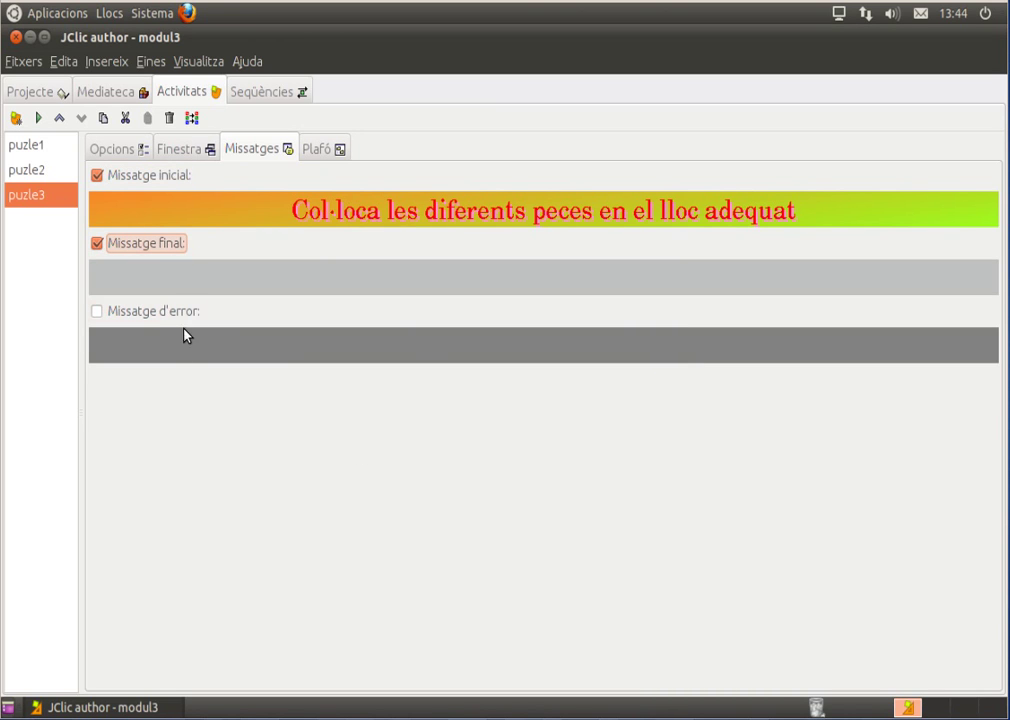
{"action": "left_click", "coordinate": [541, 286]}
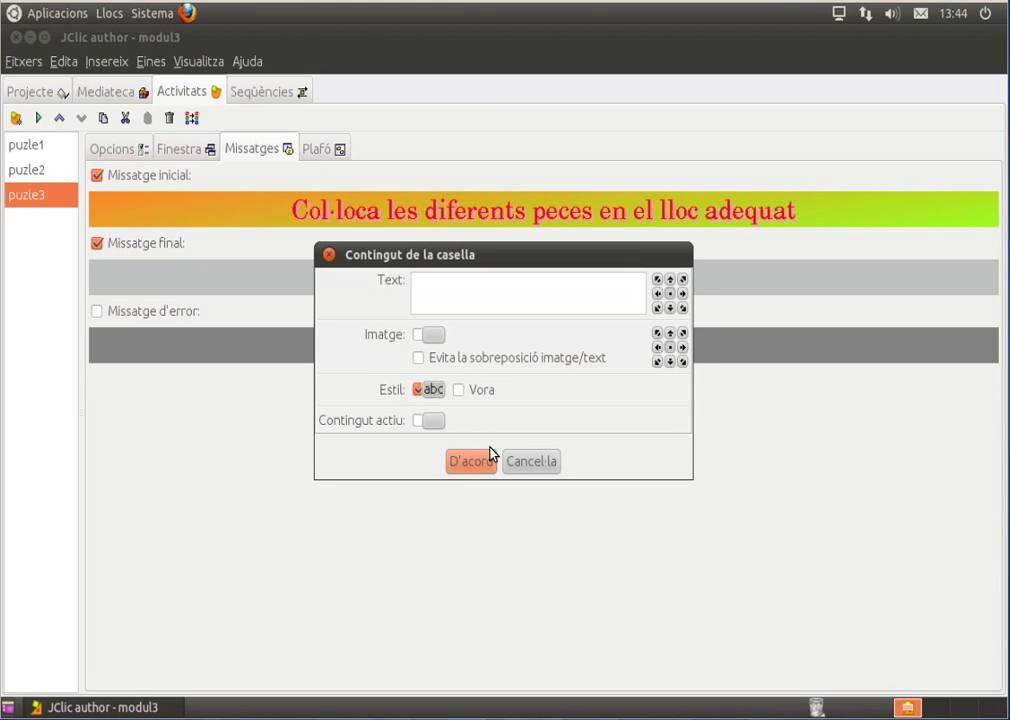
{"action": "type", "text": "Molt bé !"}
Give the final message a gradient background with initial colour turquoise #1efecb and final colour yellow #fce52b
{"action": "left_click", "coordinate": [436, 392]}
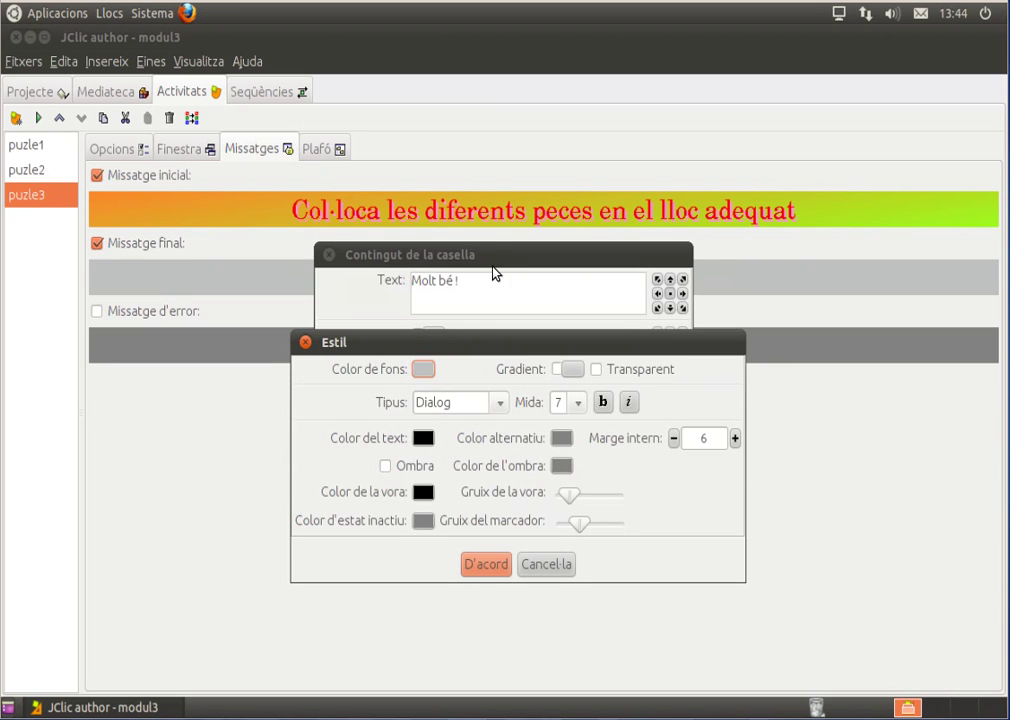
{"action": "left_click_drag", "start_coordinate": [491, 259], "coordinate": [506, 313]}
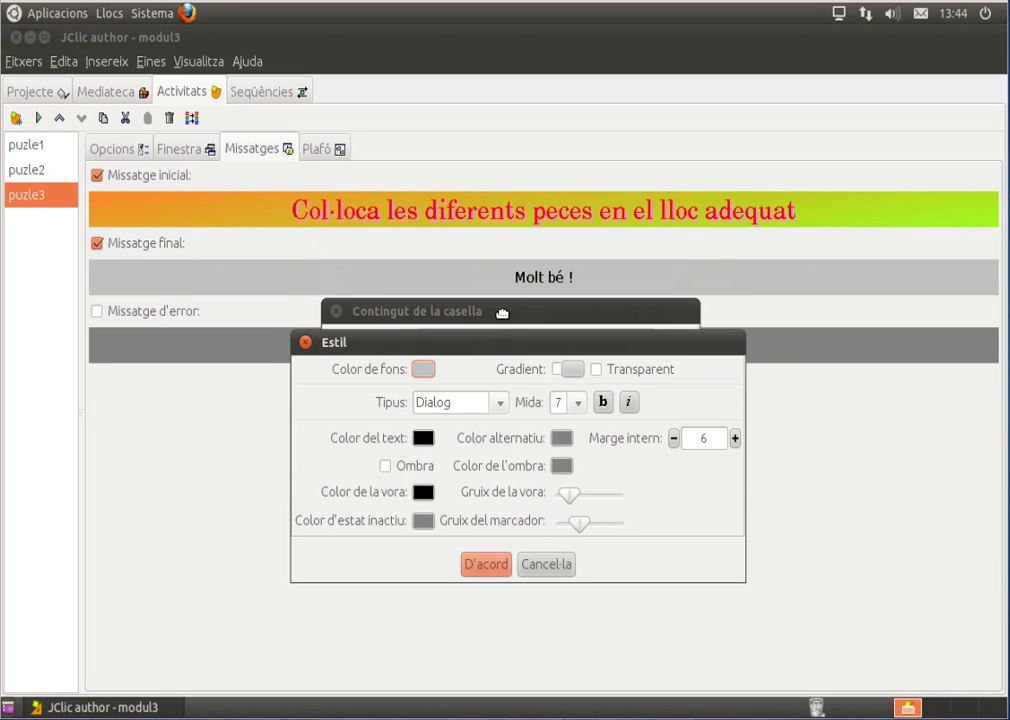
{"action": "left_click", "coordinate": [575, 370]}
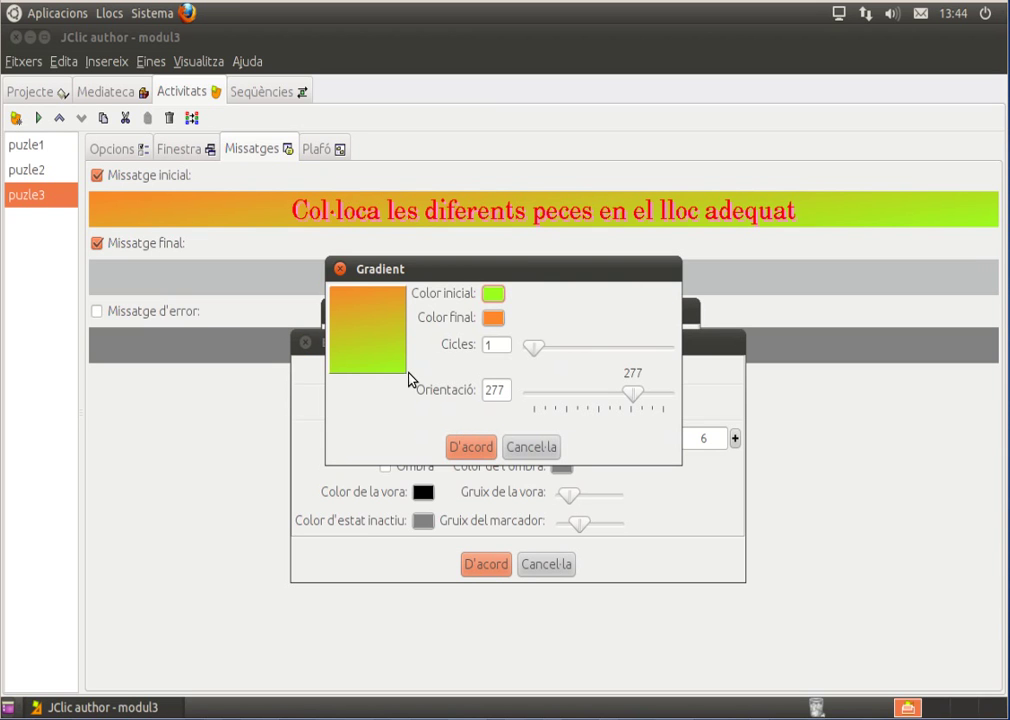
{"action": "left_click", "coordinate": [492, 316]}
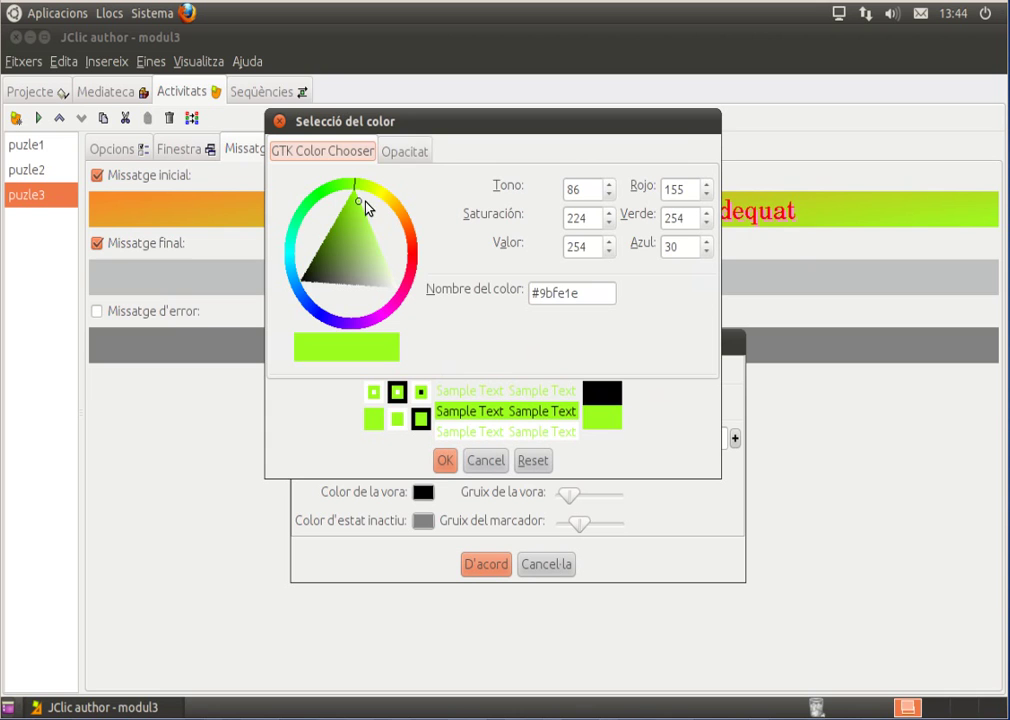
{"action": "left_click", "coordinate": [295, 243]}
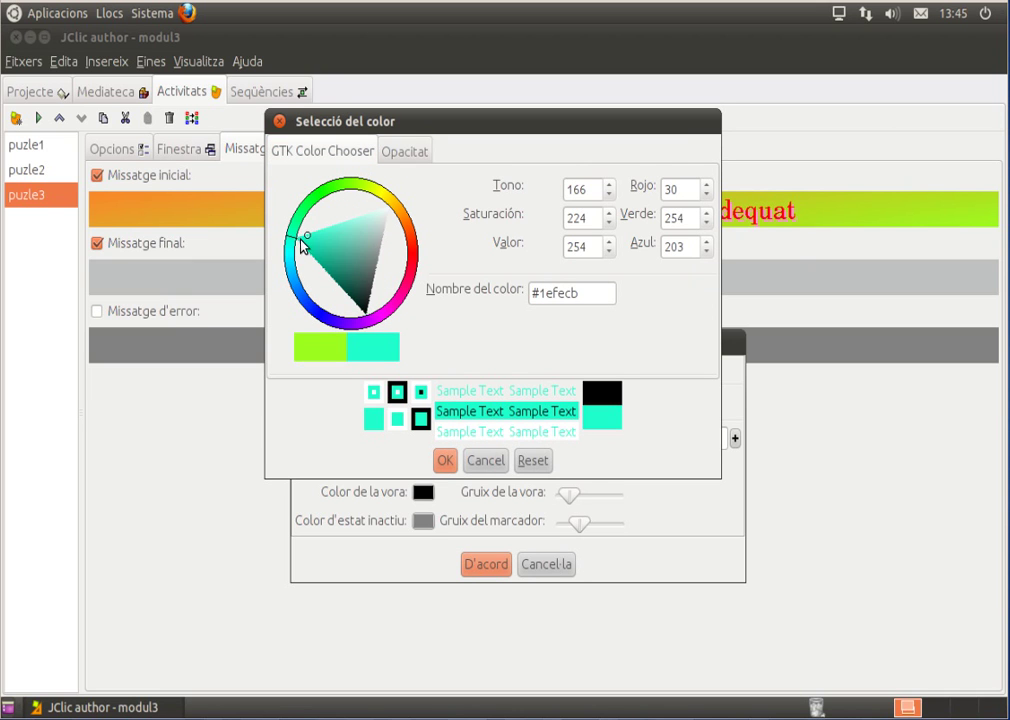
{"action": "left_click", "coordinate": [445, 460]}
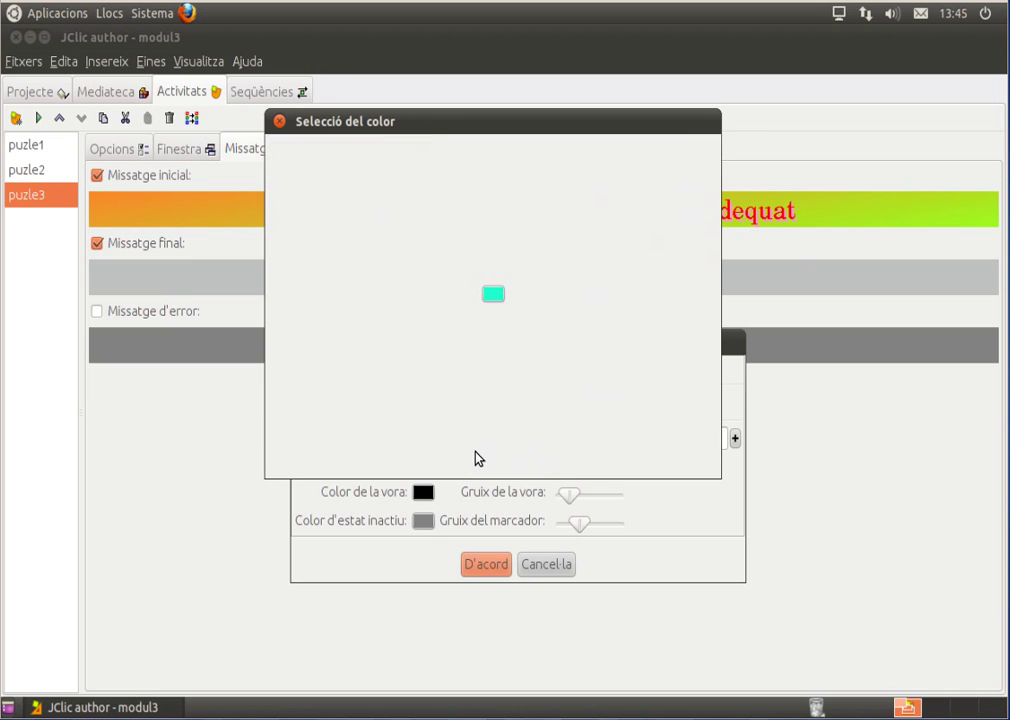
{"action": "left_click", "coordinate": [491, 320]}
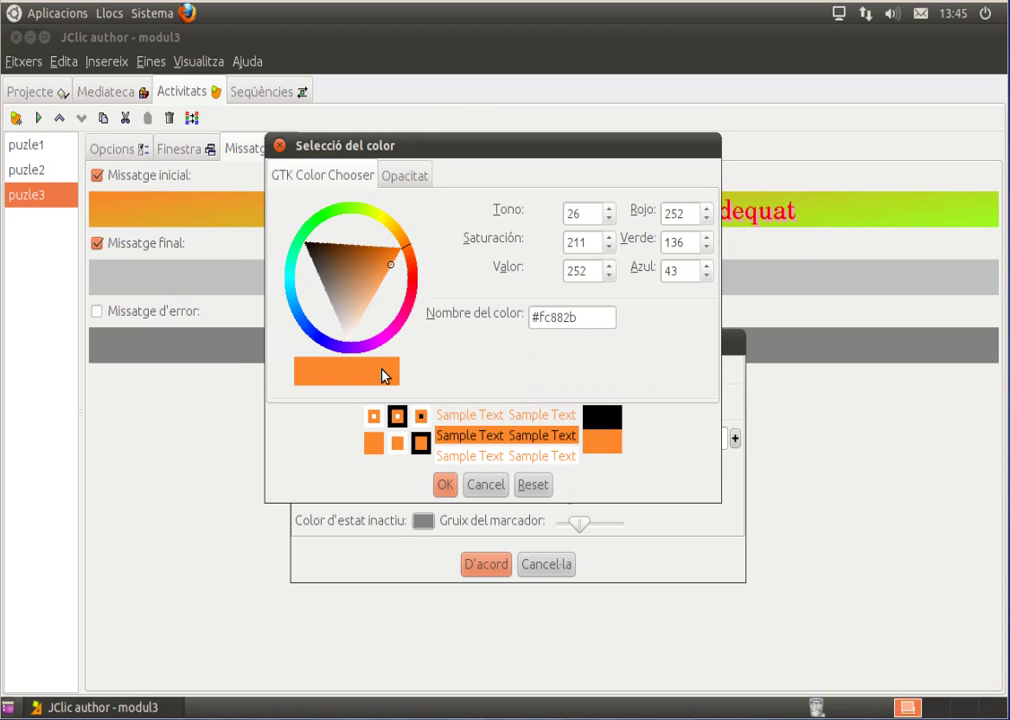
{"action": "left_click", "coordinate": [389, 229]}
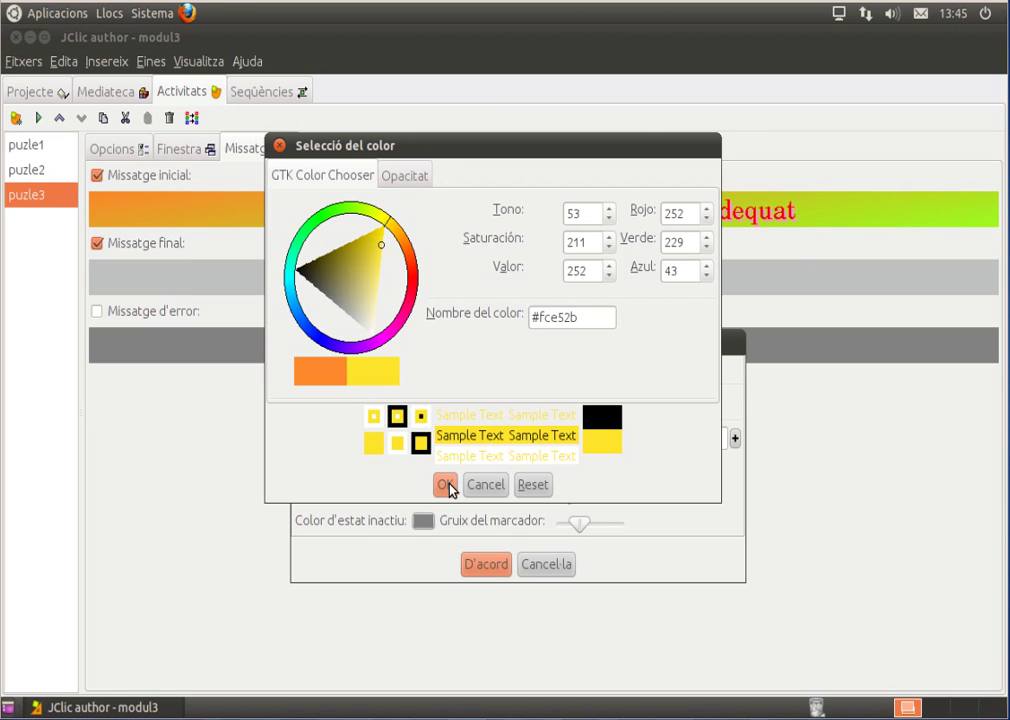
{"action": "left_click", "coordinate": [446, 486]}
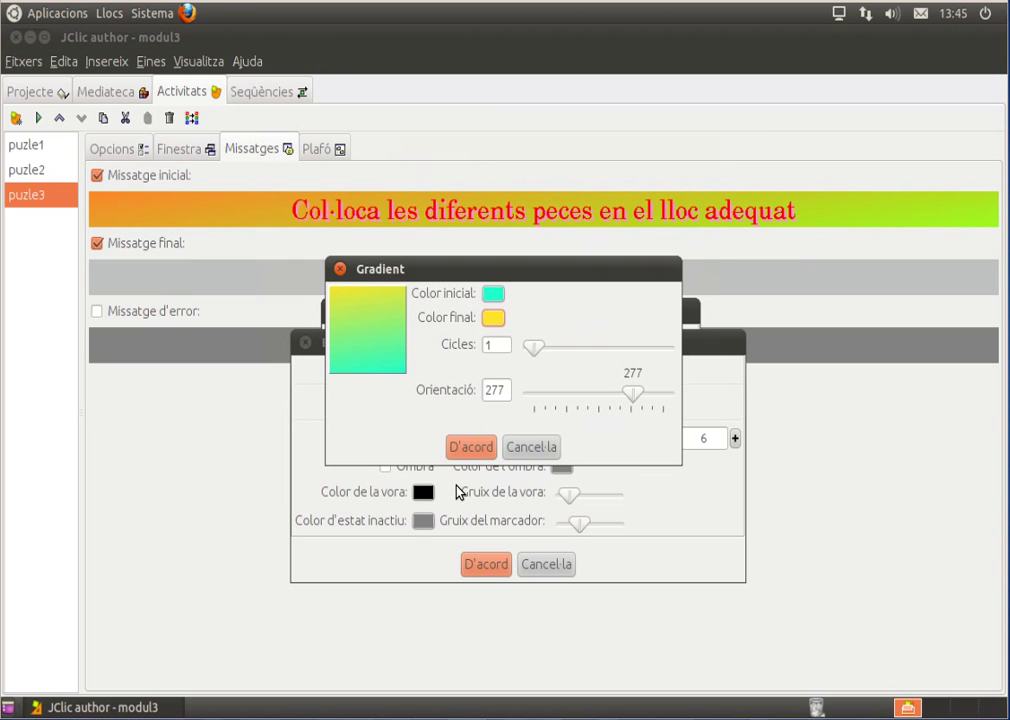
{"action": "left_click", "coordinate": [472, 448]}
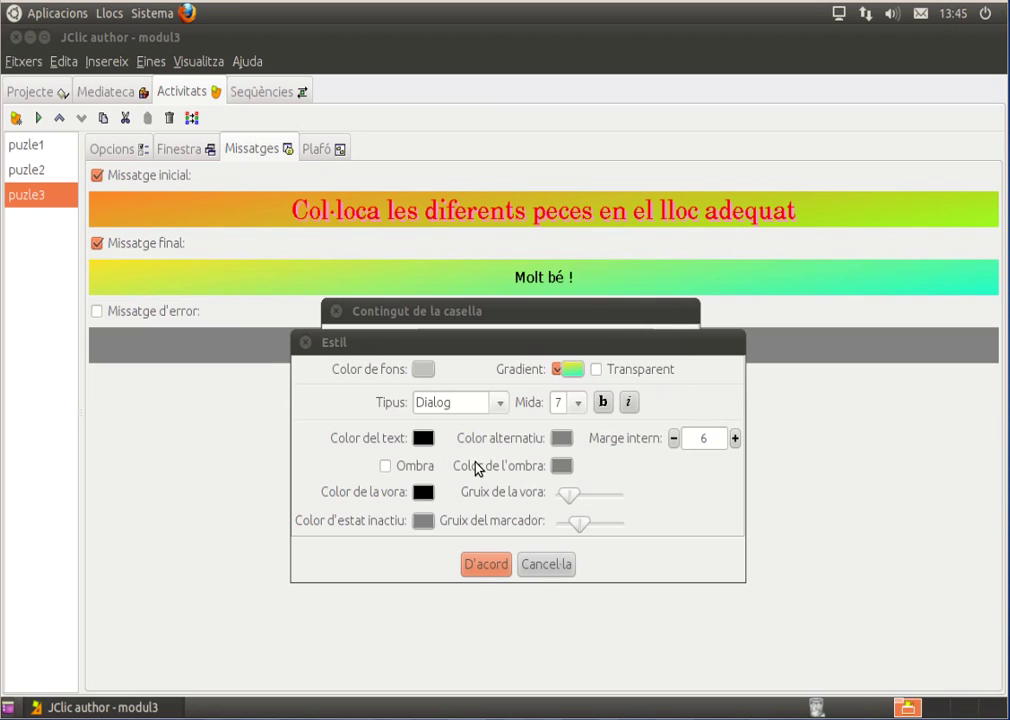
Set the final message's font to Century Schoolbook L at size 72
{"action": "left_click", "coordinate": [500, 403]}
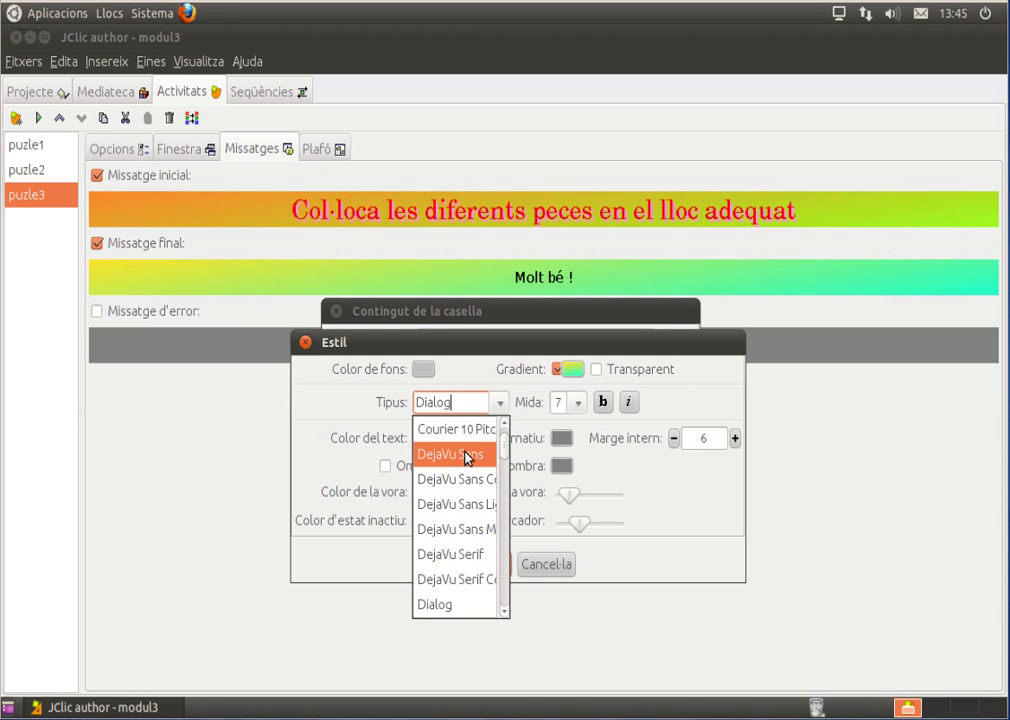
{"action": "scroll", "coordinate": [465, 455], "scroll_direction": "up", "scroll_amount": 1}
{"action": "left_click", "coordinate": [464, 453]}
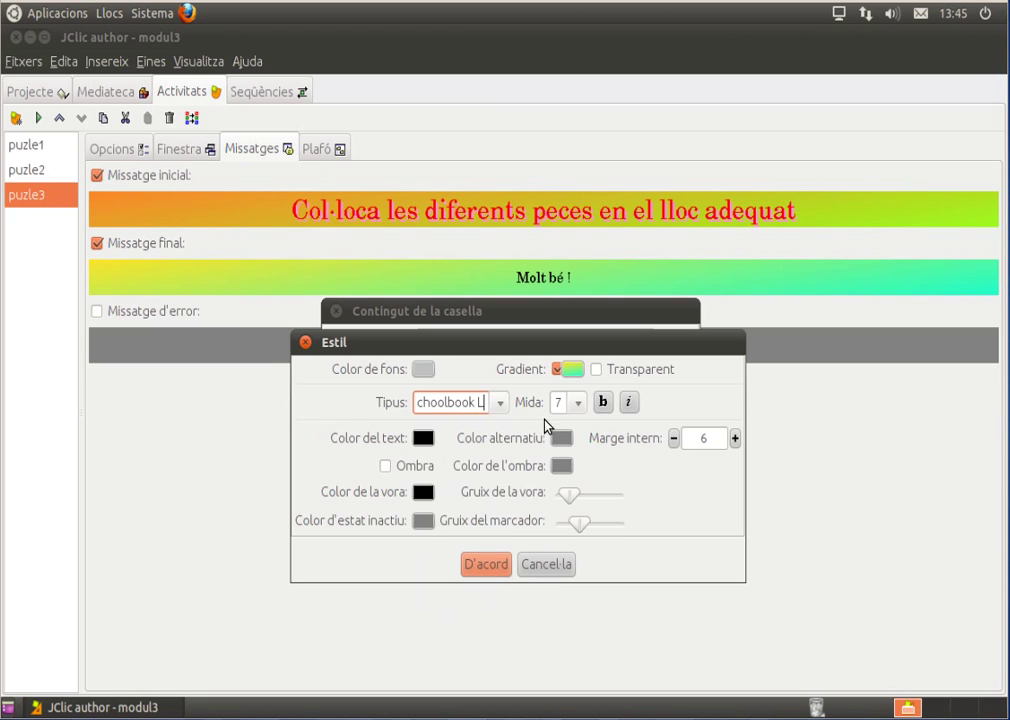
{"action": "left_click", "coordinate": [580, 405]}
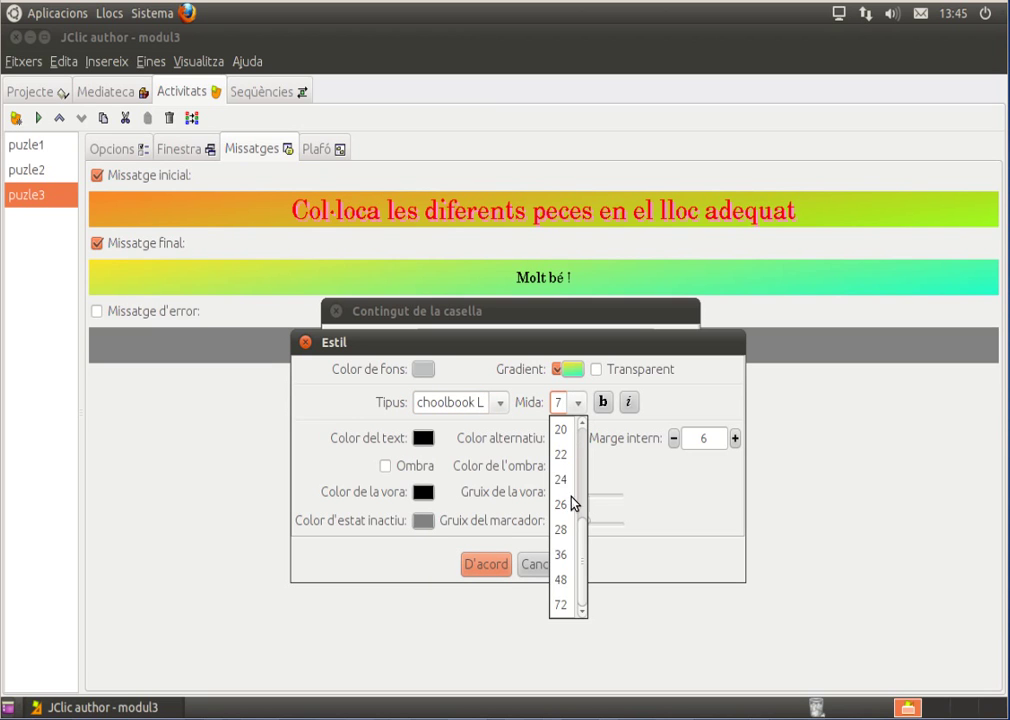
{"action": "left_click", "coordinate": [563, 606]}
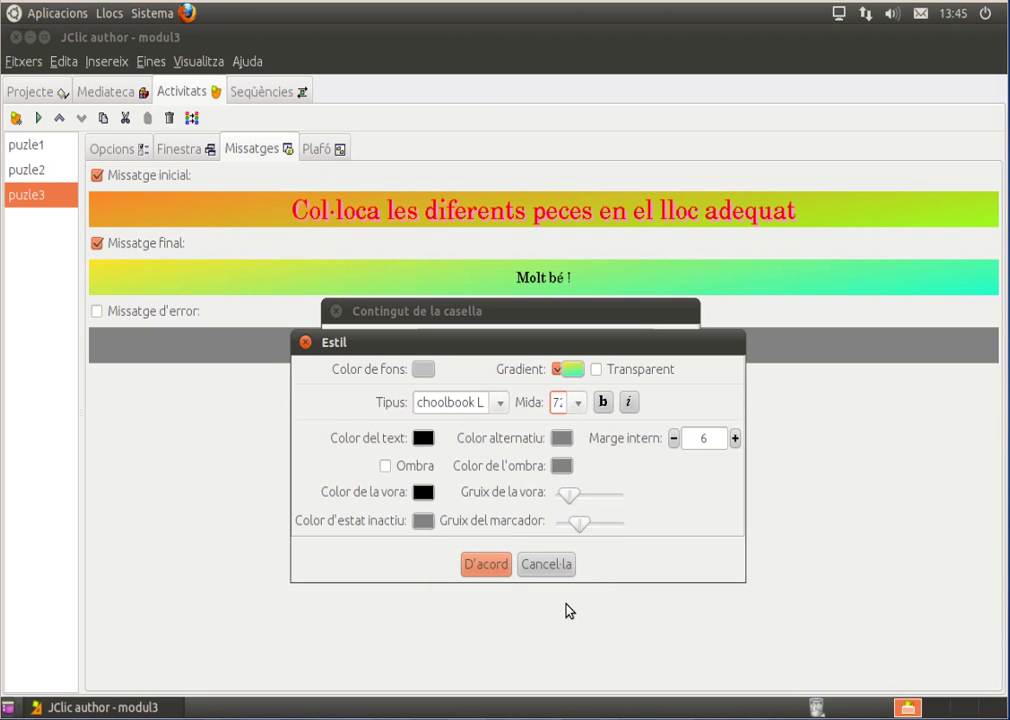
Set the final message's text colour to dark green #025306
{"action": "left_click", "coordinate": [422, 440]}
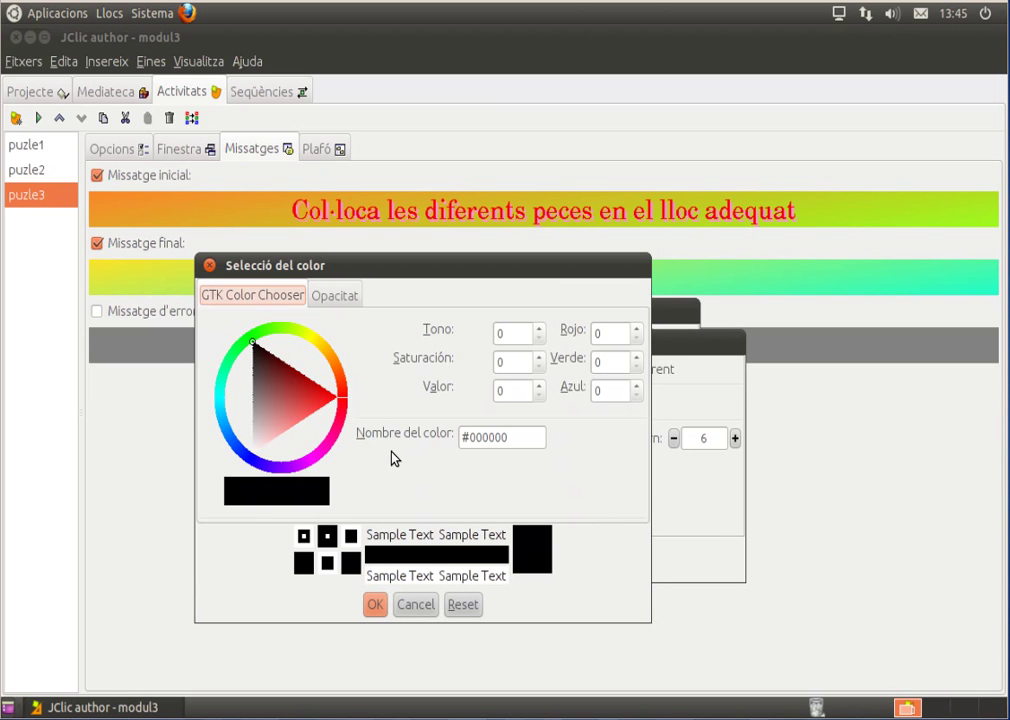
{"action": "left_click", "coordinate": [258, 352]}
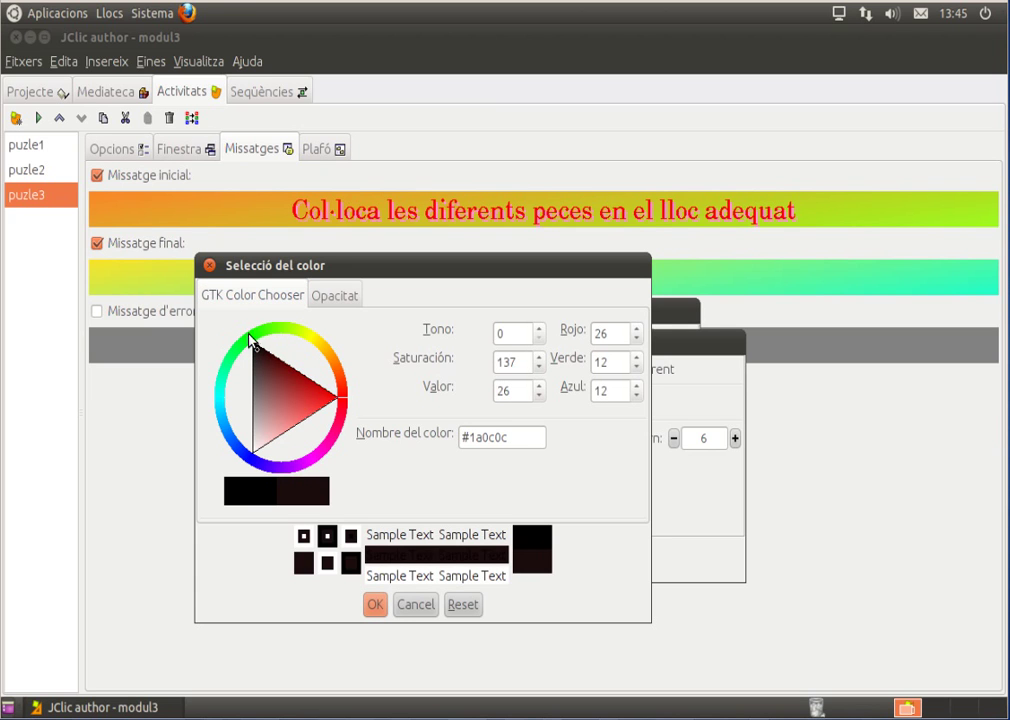
{"action": "left_click", "coordinate": [248, 340]}
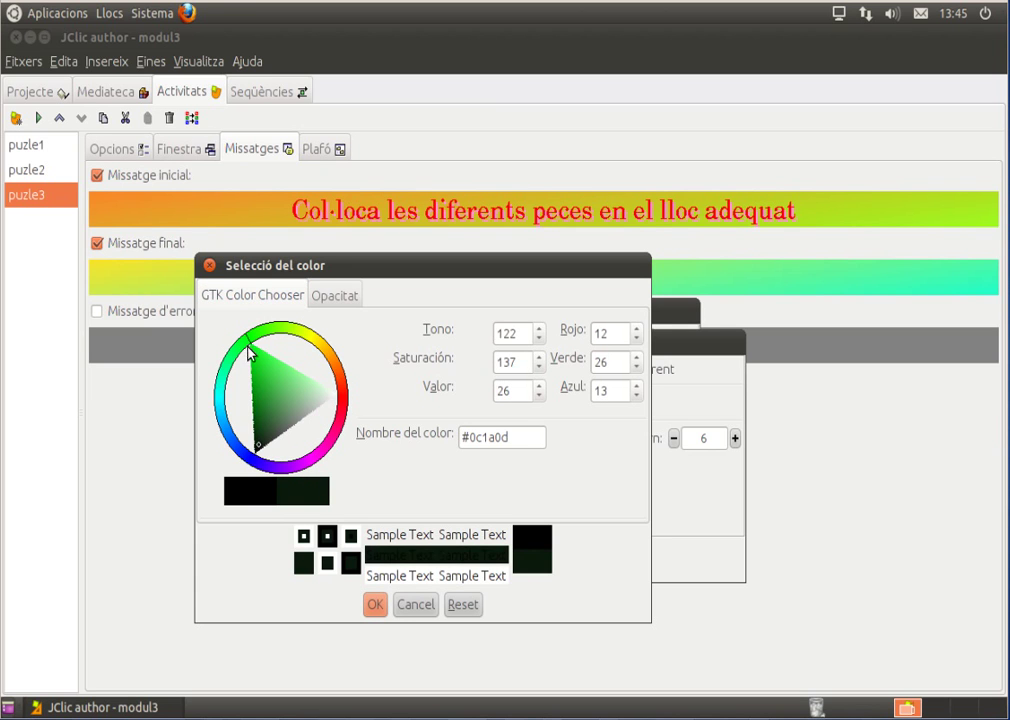
{"action": "left_click", "coordinate": [255, 415]}
{"action": "left_click", "coordinate": [256, 425]}
{"action": "left_click_drag", "start_coordinate": [256, 425], "coordinate": [256, 425]}
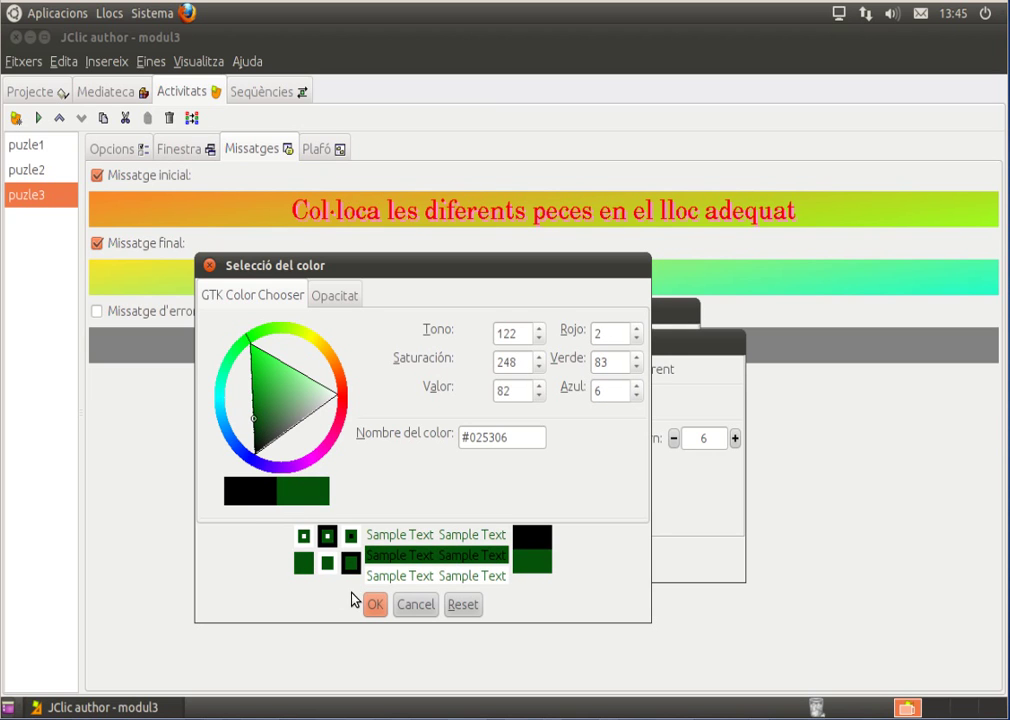
{"action": "left_click", "coordinate": [373, 605]}
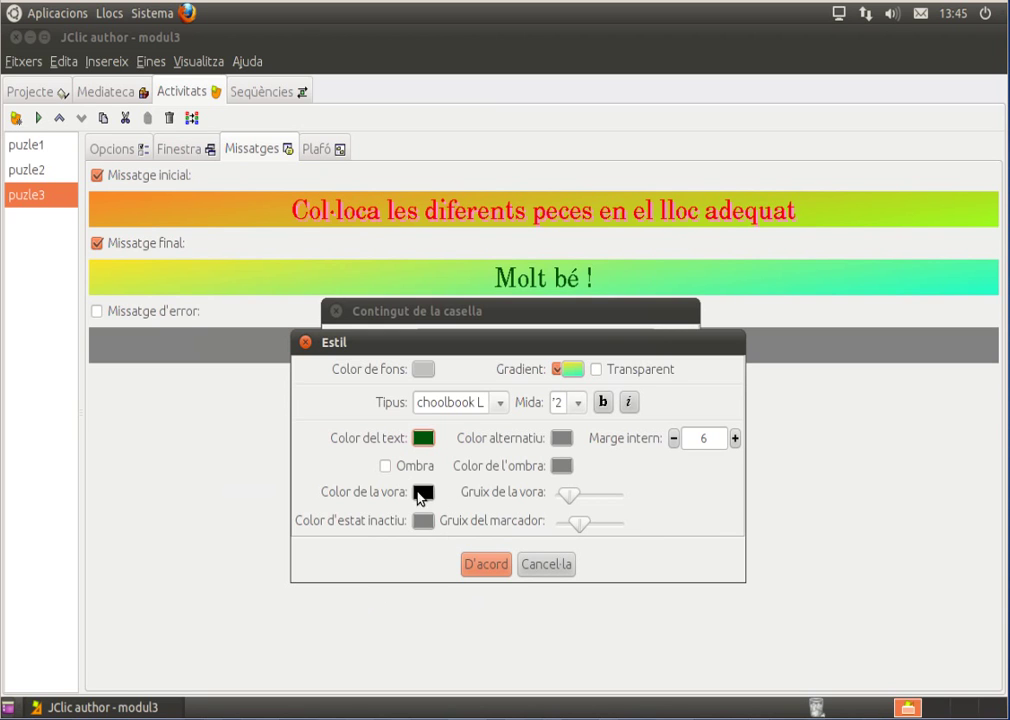
Add a light green #9ef7b7 shadow to the final message's text
{"action": "left_click", "coordinate": [386, 467]}
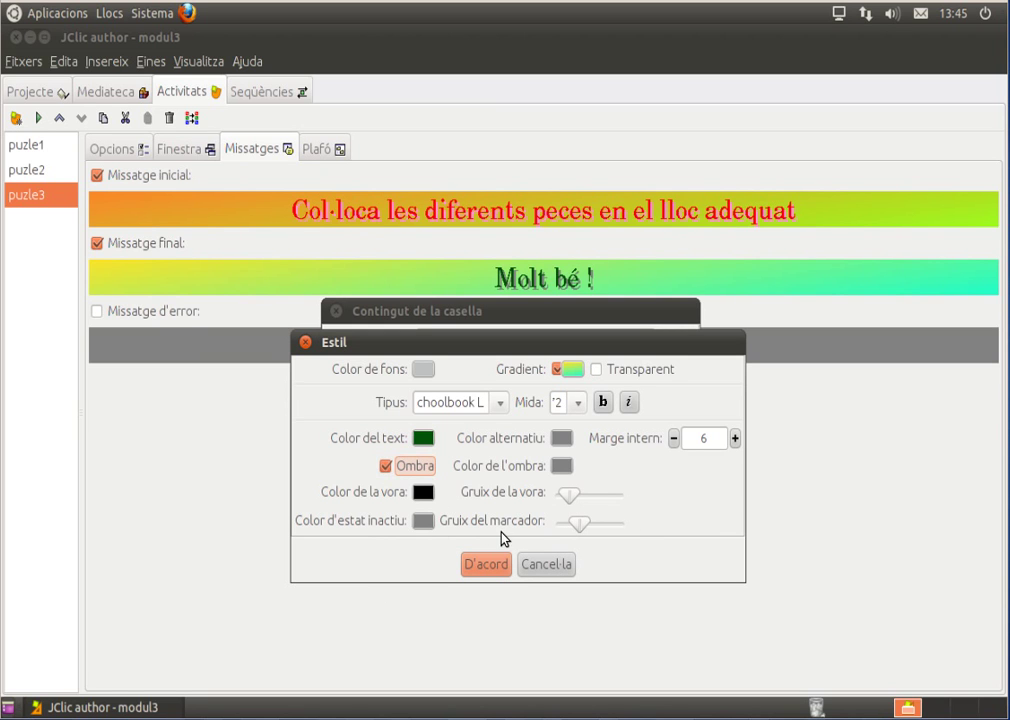
{"action": "left_click", "coordinate": [561, 470]}
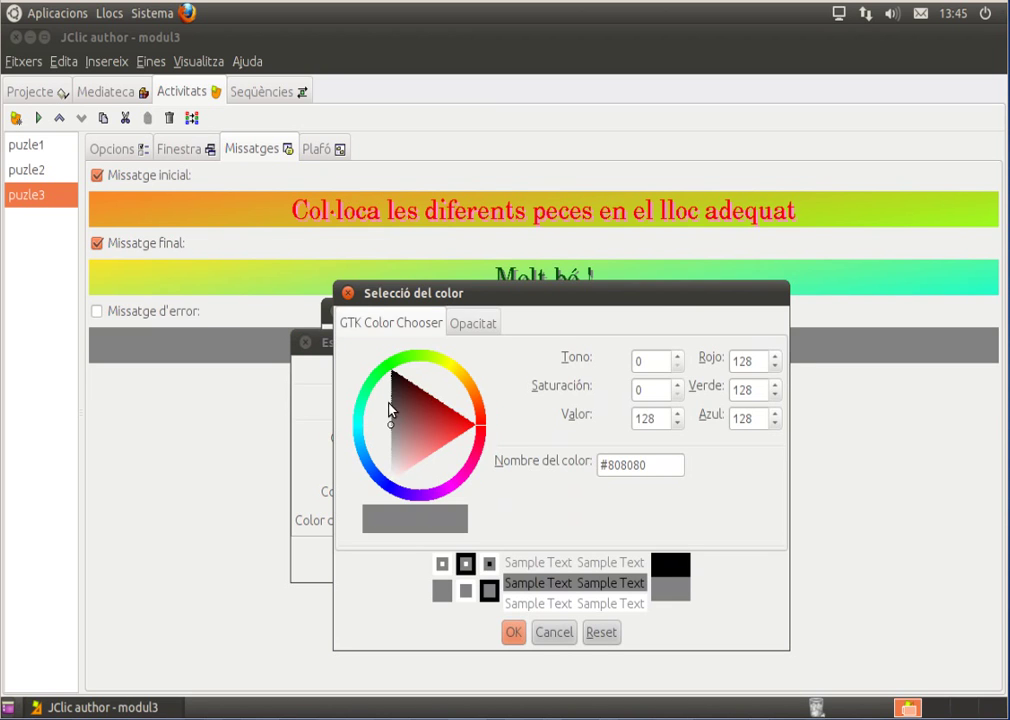
{"action": "left_click", "coordinate": [381, 385]}
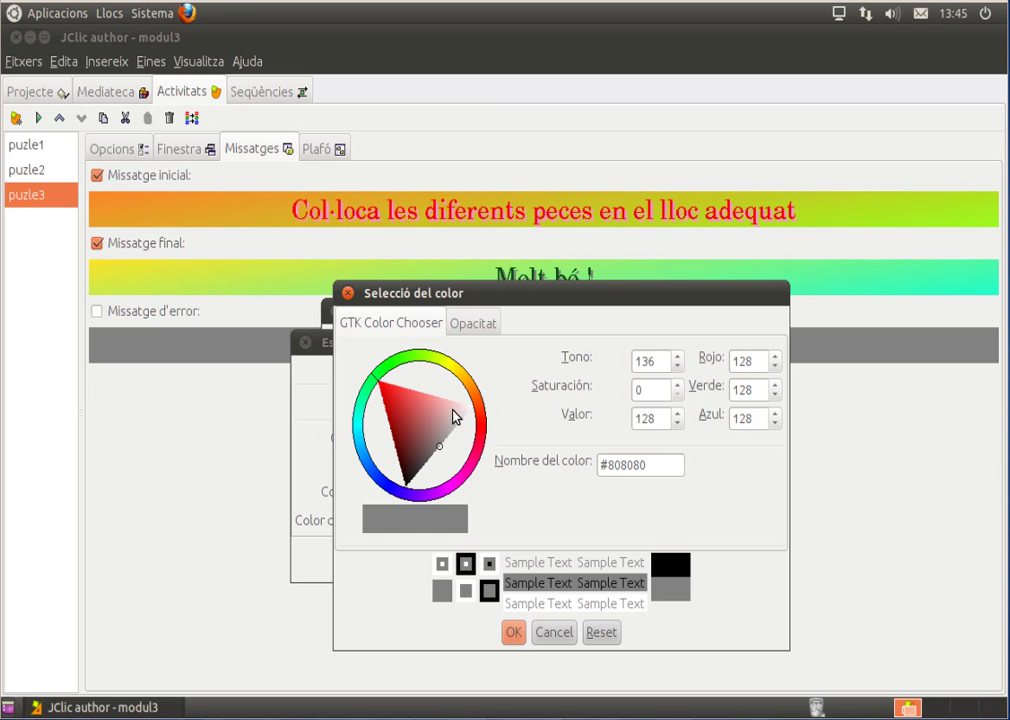
{"action": "left_click", "coordinate": [457, 410]}
{"action": "left_click", "coordinate": [437, 400]}
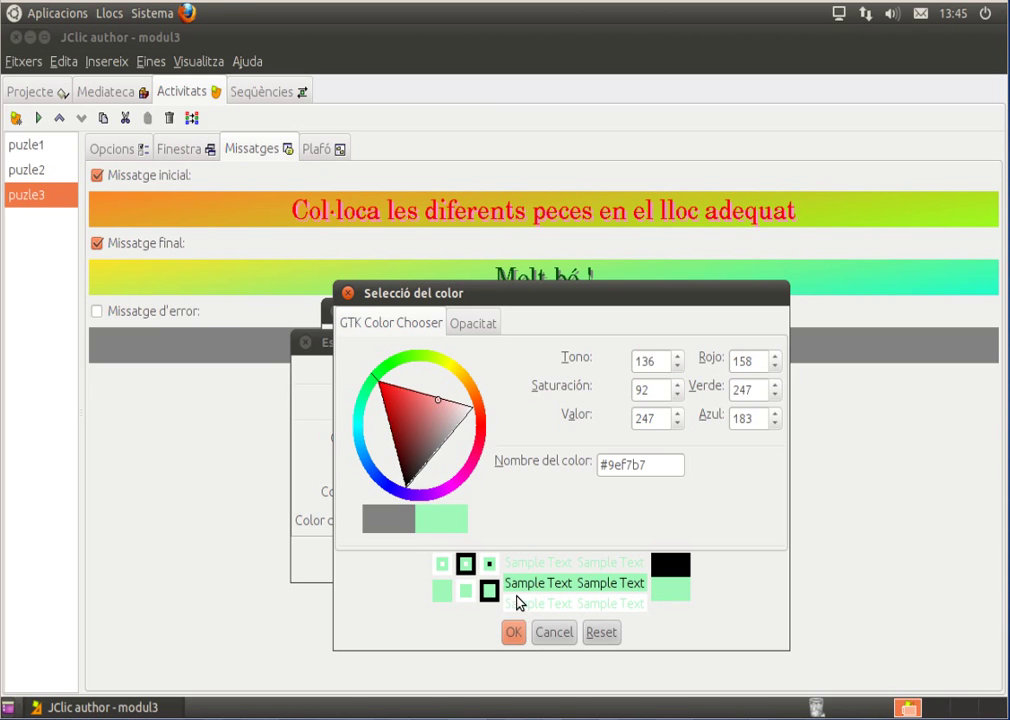
{"action": "left_click", "coordinate": [513, 632]}
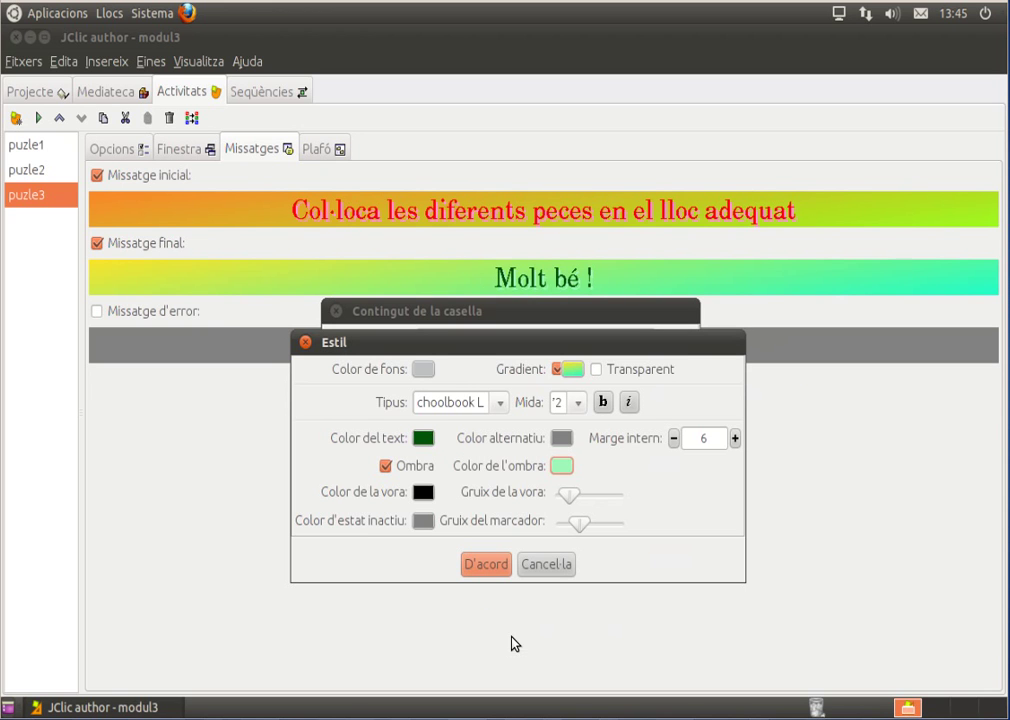
Change the final message's shadow colour to grey-green #65776a and accept the style and cell content
{"action": "left_click", "coordinate": [556, 469]}
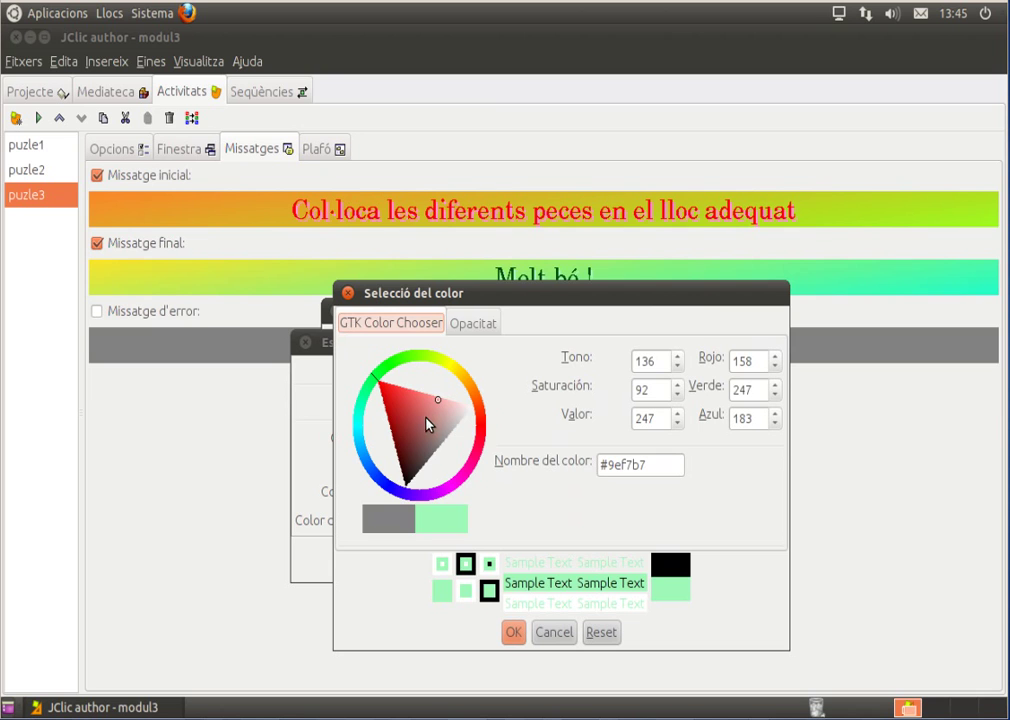
{"action": "left_click", "coordinate": [431, 448]}
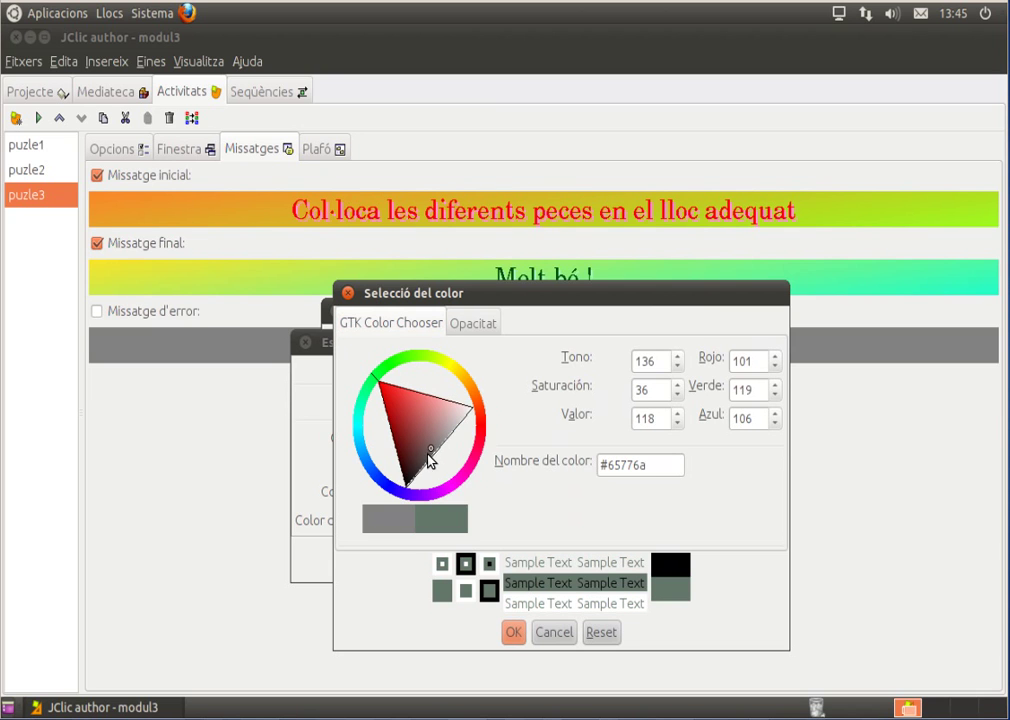
{"action": "left_click", "coordinate": [513, 631]}
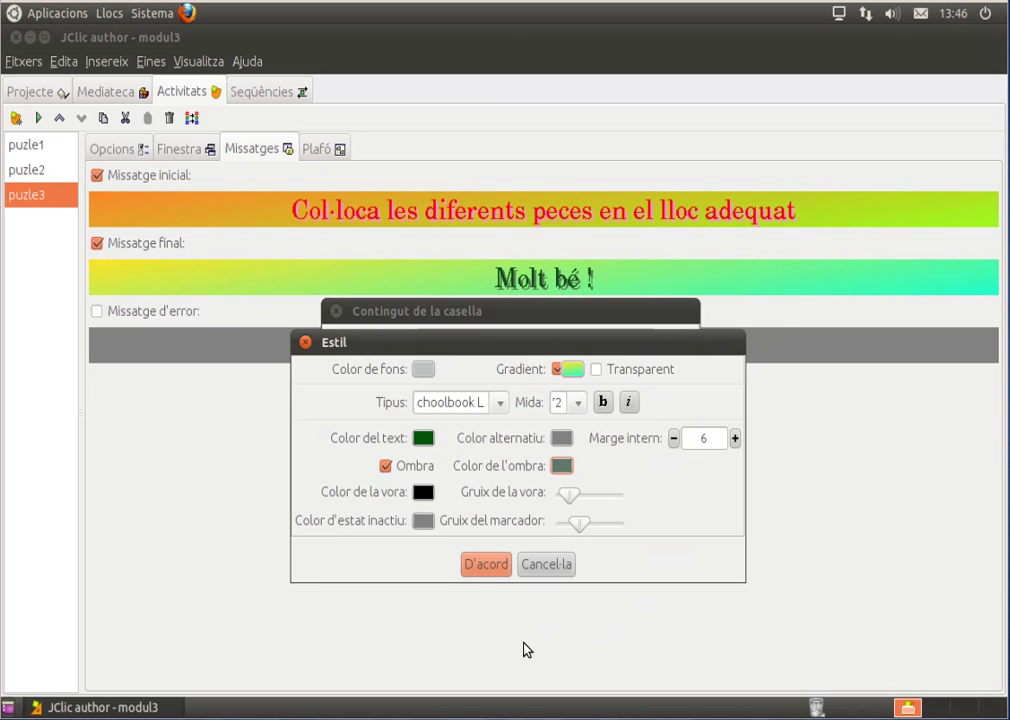
{"action": "left_click", "coordinate": [491, 566]}
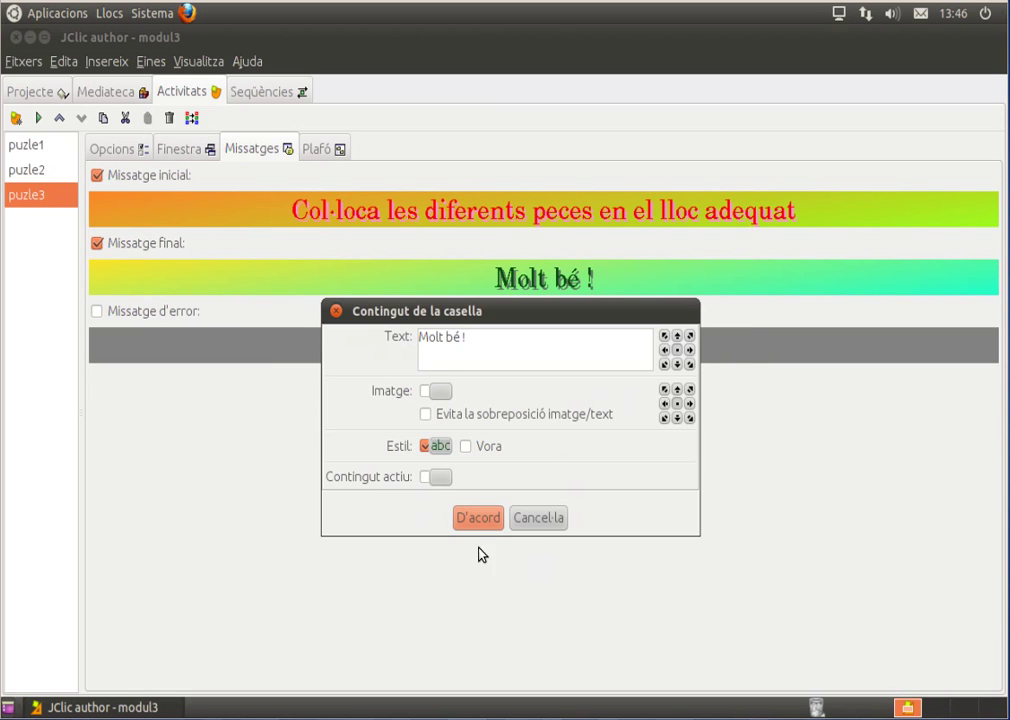
{"action": "left_click", "coordinate": [479, 519]}
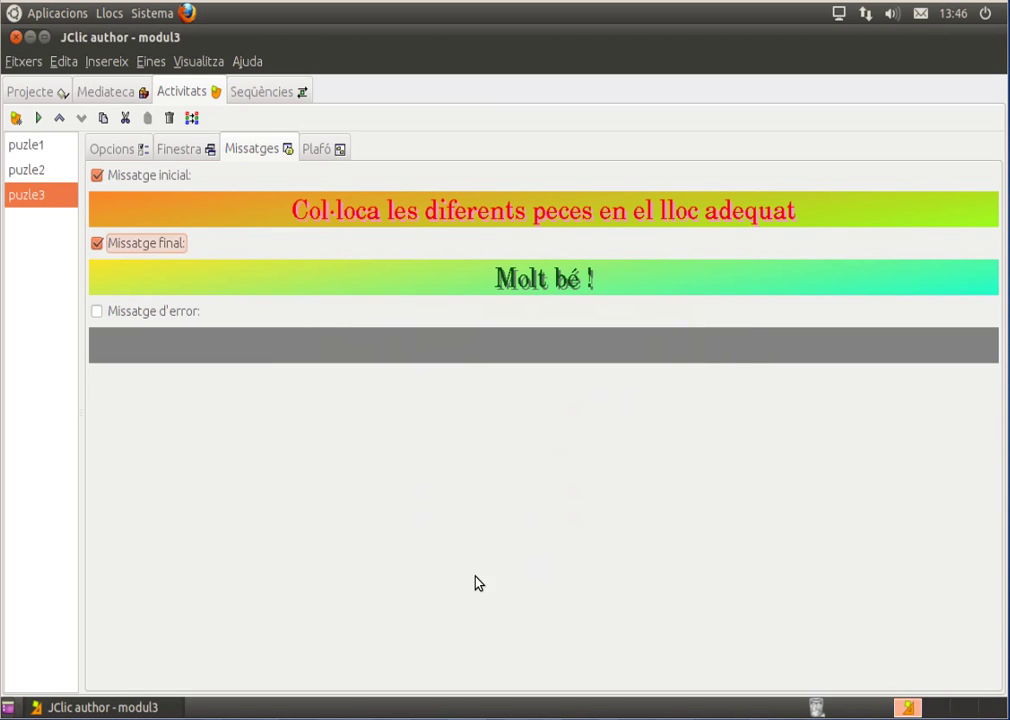
Test puzle3 in the player by placing the quarter circle, square, rectangle, triangle and circle in their matching gaps, and close the player
{"action": "left_click", "coordinate": [15, 120]}
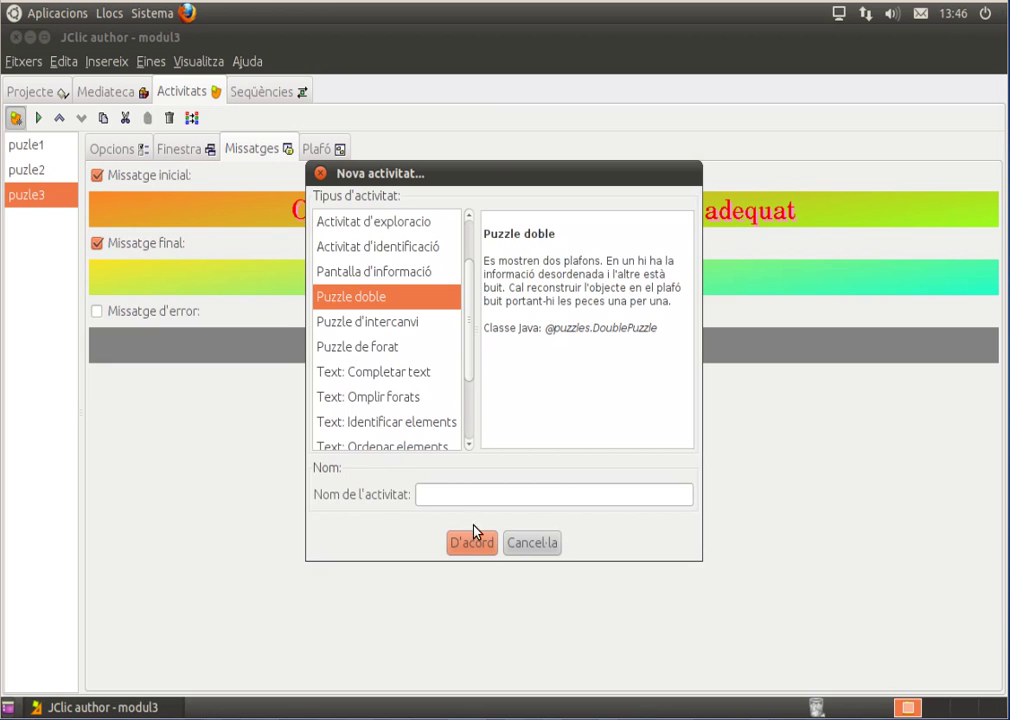
{"action": "left_click", "coordinate": [531, 544]}
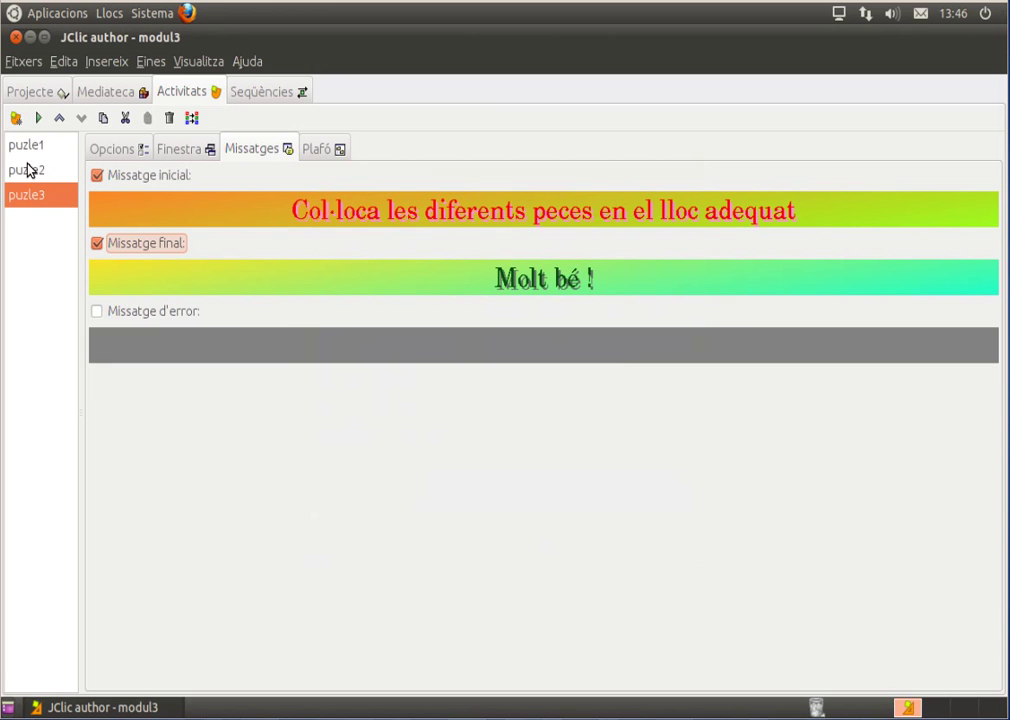
{"action": "left_click", "coordinate": [38, 119]}
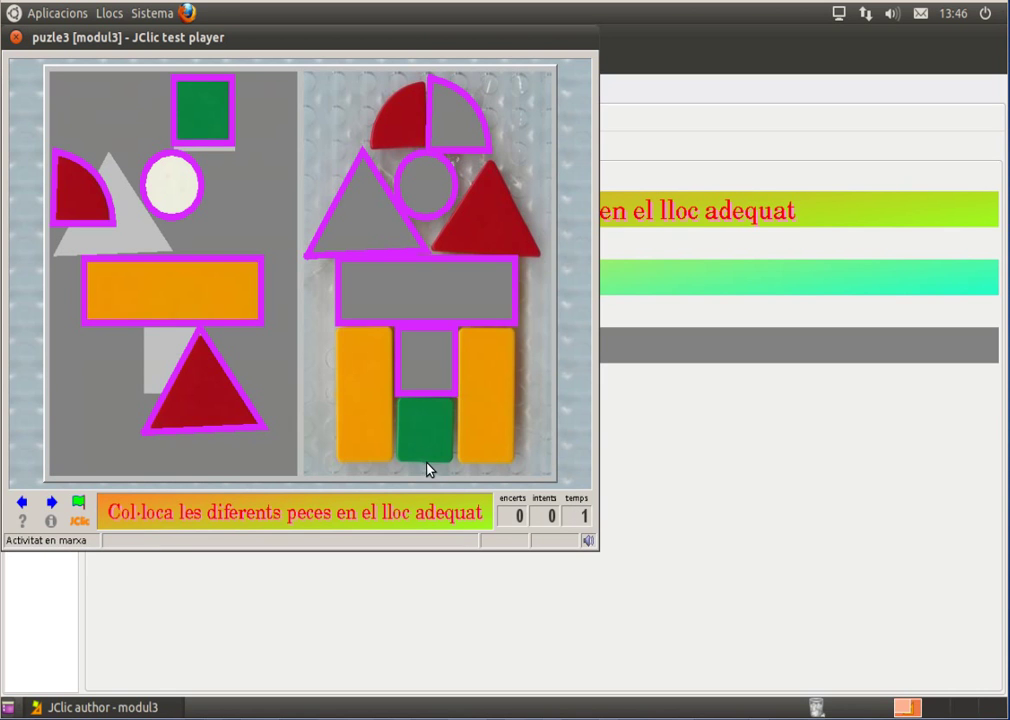
{"action": "left_click_drag", "start_coordinate": [62, 158], "coordinate": [451, 118]}
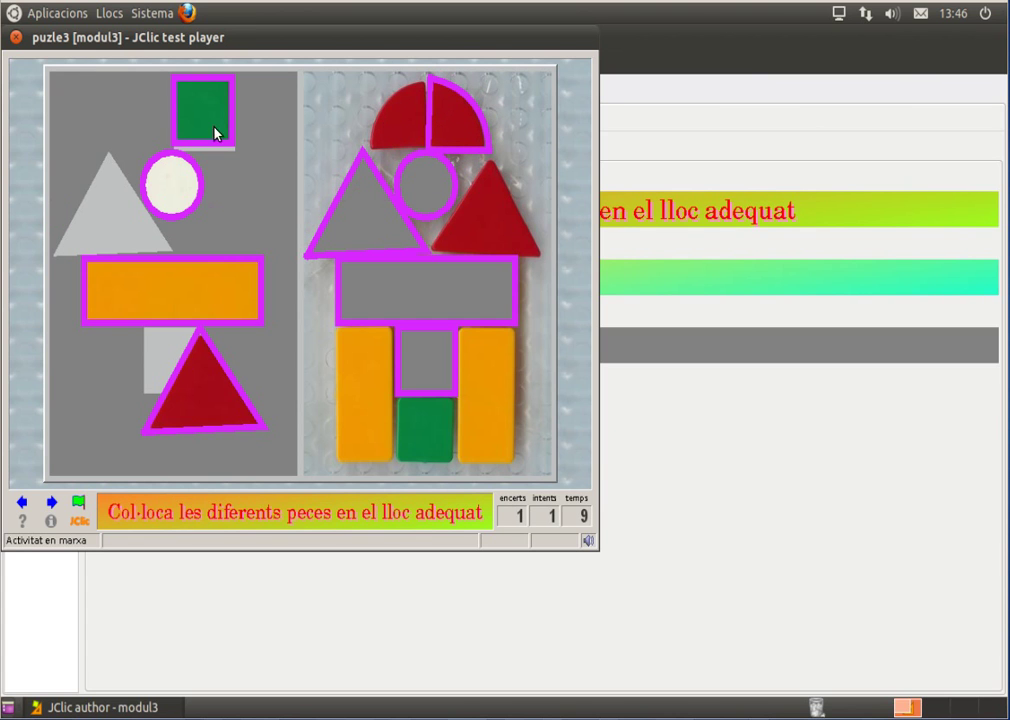
{"action": "left_click_drag", "start_coordinate": [210, 115], "coordinate": [424, 365]}
{"action": "left_click_drag", "start_coordinate": [165, 289], "coordinate": [399, 291]}
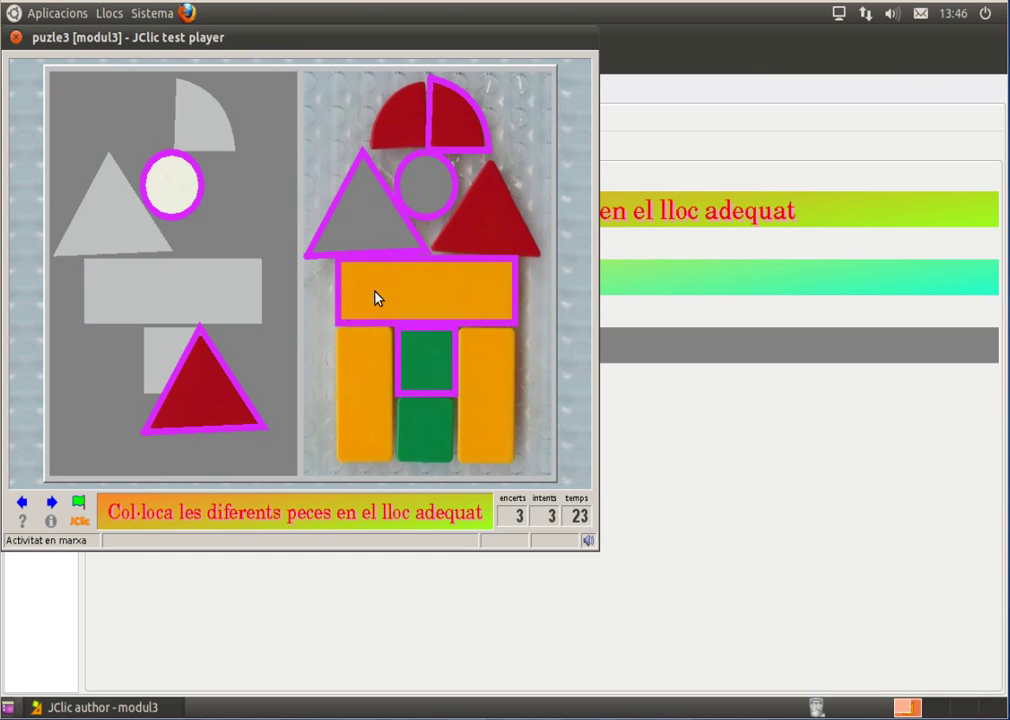
{"action": "left_click_drag", "start_coordinate": [210, 381], "coordinate": [361, 216]}
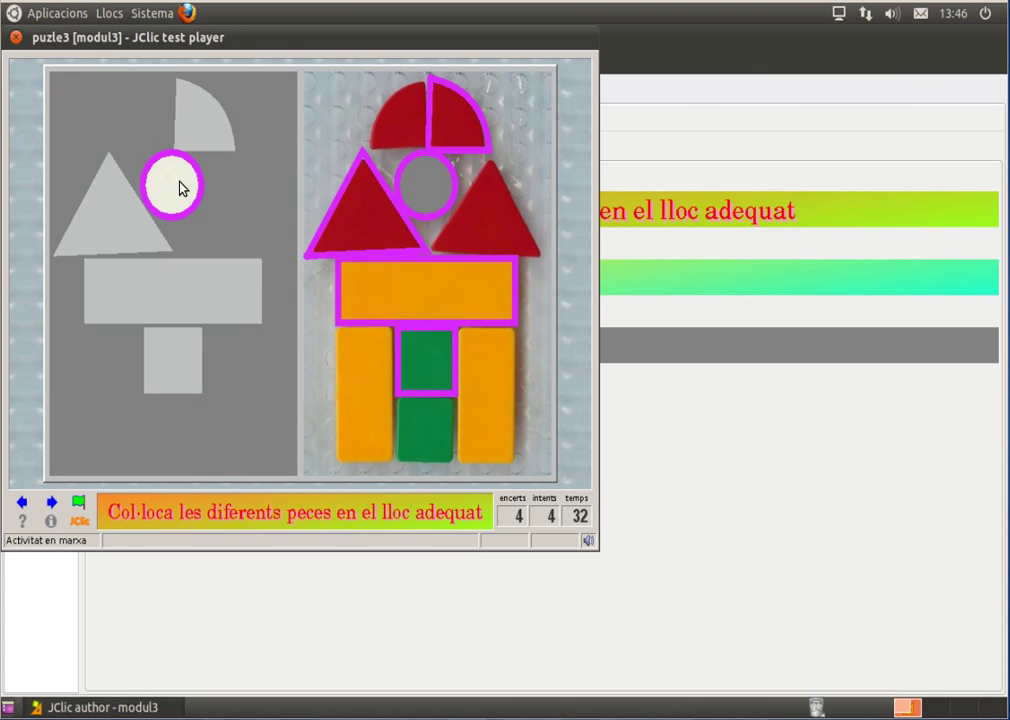
{"action": "left_click_drag", "start_coordinate": [185, 184], "coordinate": [440, 194]}
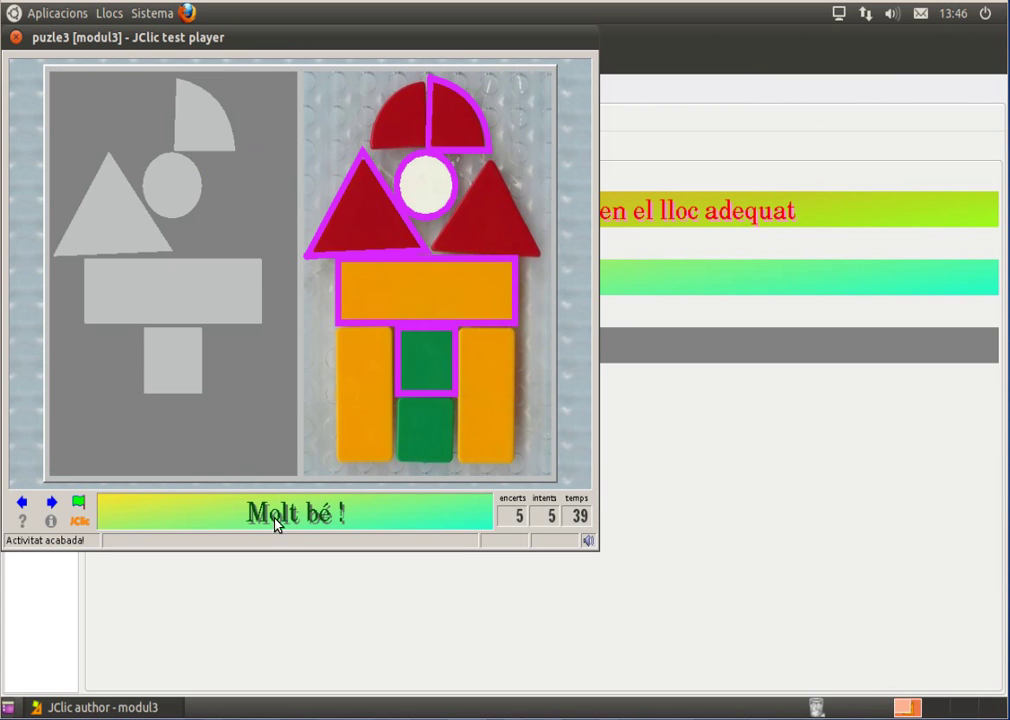
{"action": "left_click", "coordinate": [16, 38]}
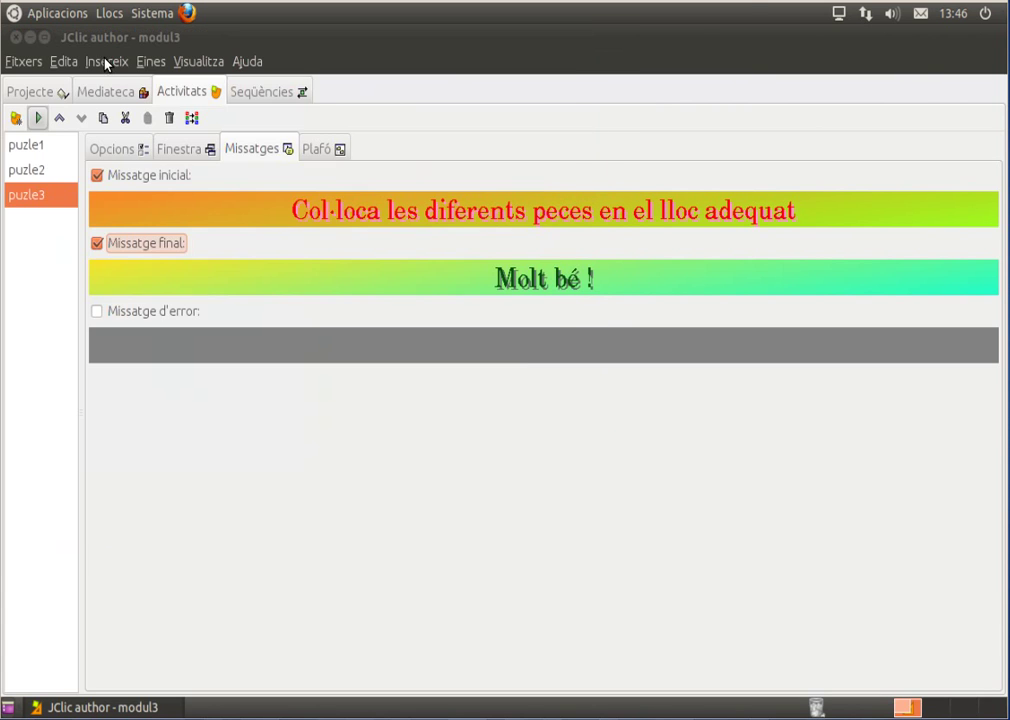
Save the modul3 project with the finished puzle3 activity
{"action": "left_click", "coordinate": [24, 62]}
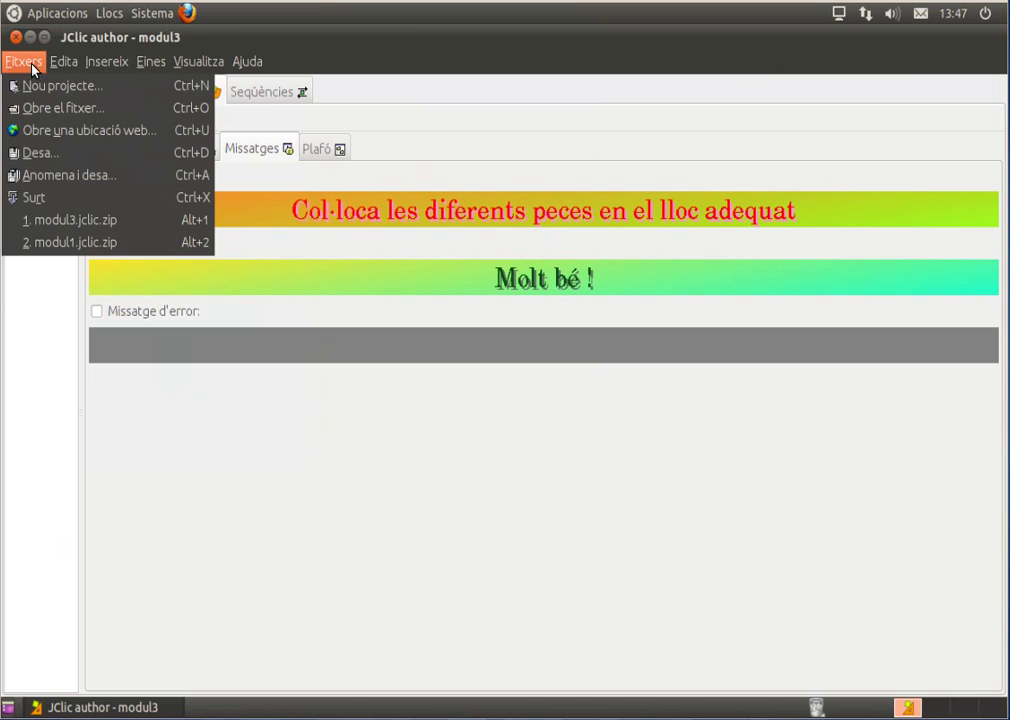
{"action": "left_click", "coordinate": [45, 155]}
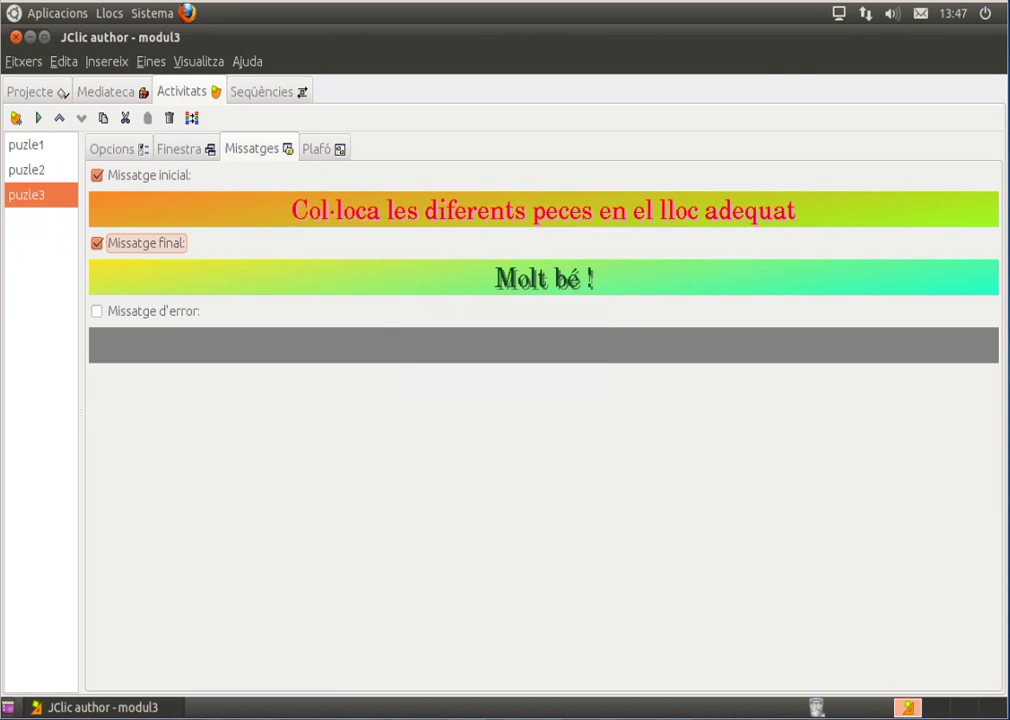
{"action": "right_click", "coordinate": [838, 13]}
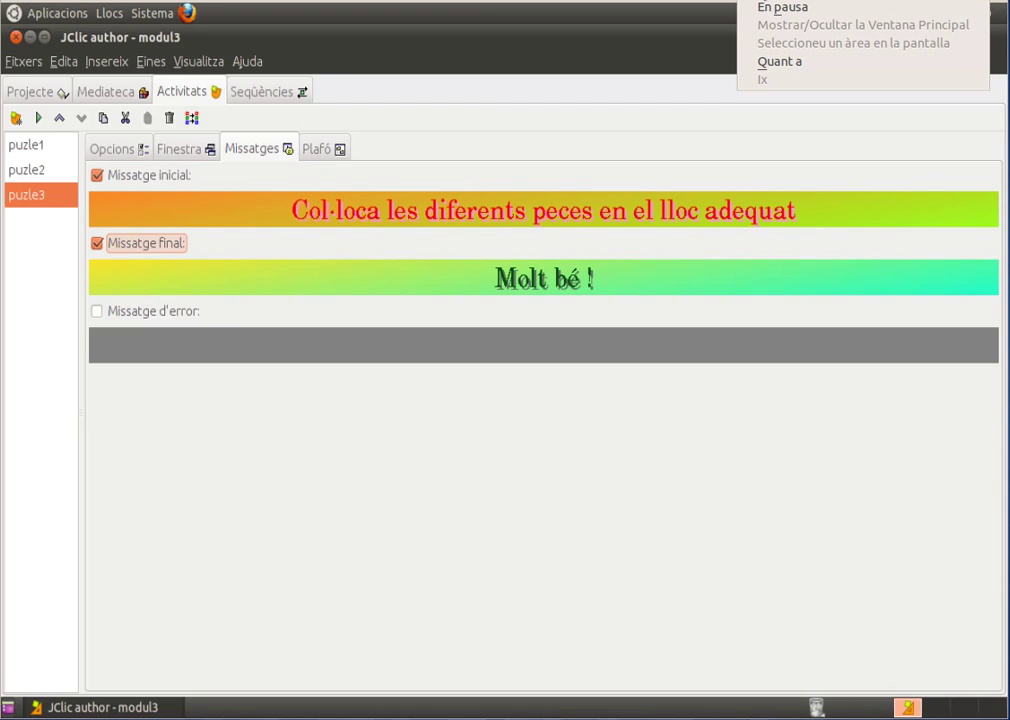